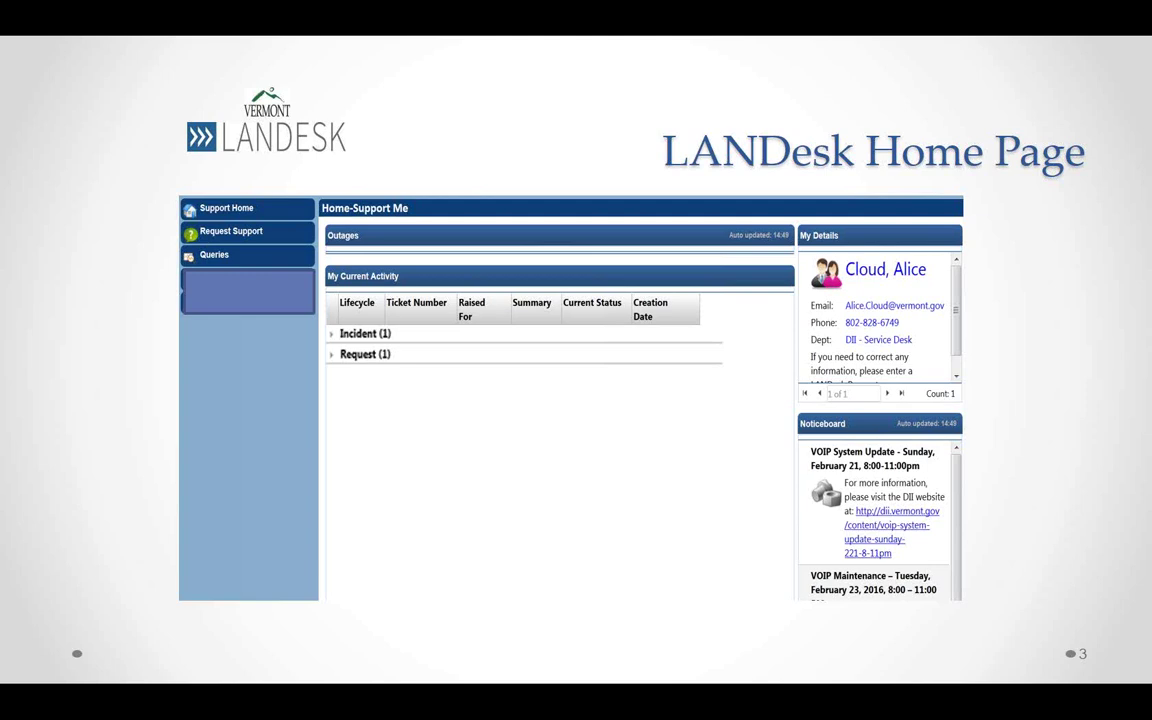
Step: End the PowerPoint slide show with Esc
{"action": "key", "text": "Escape"}
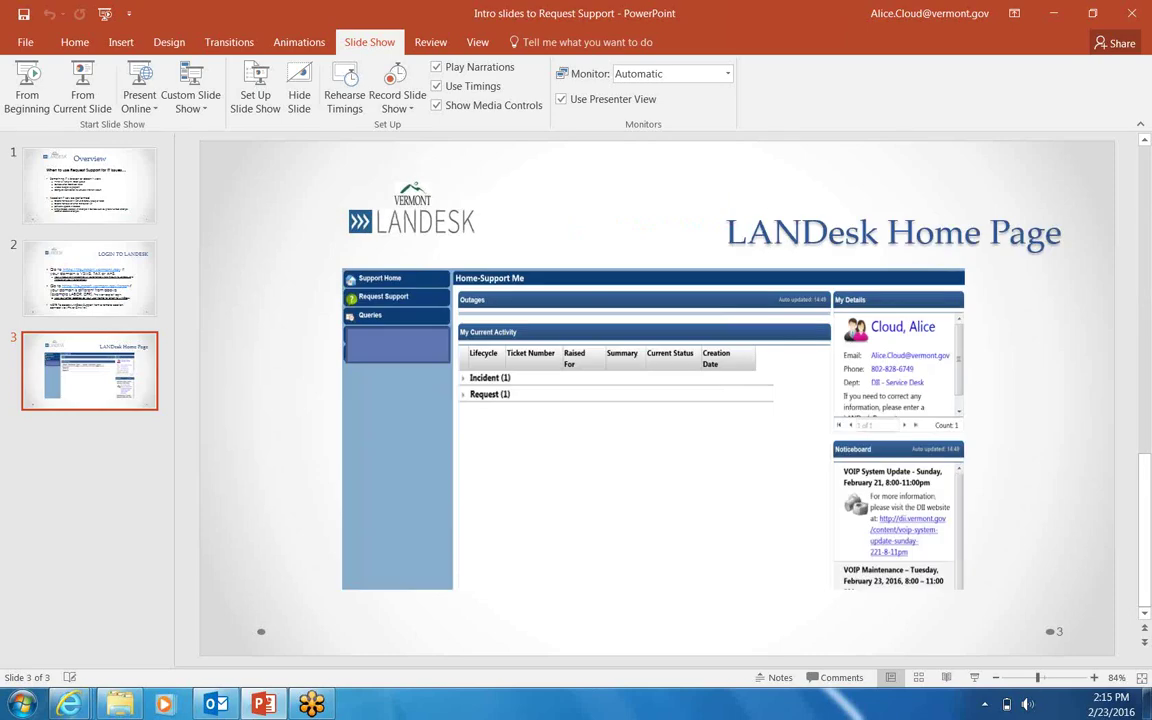
Step: Minimize PowerPoint and open a blank new Internet Explorer tab
{"action": "left_click", "coordinate": [1053, 17]}
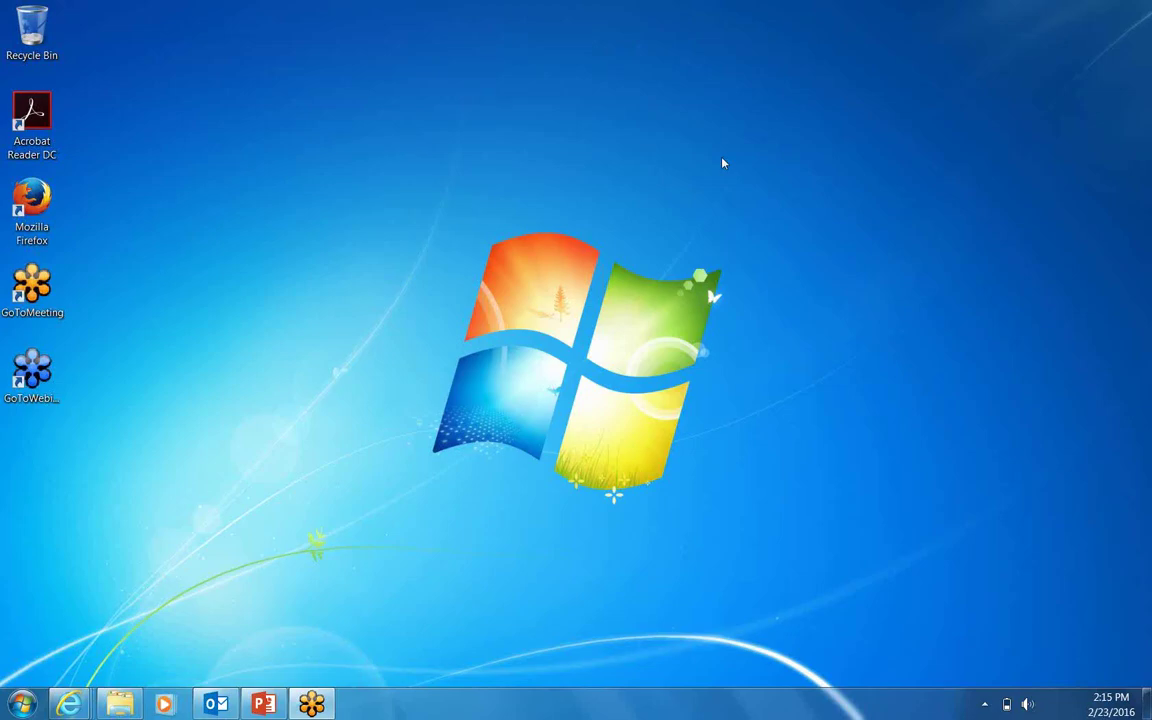
{"action": "mouse_move", "coordinate": [69, 704]}
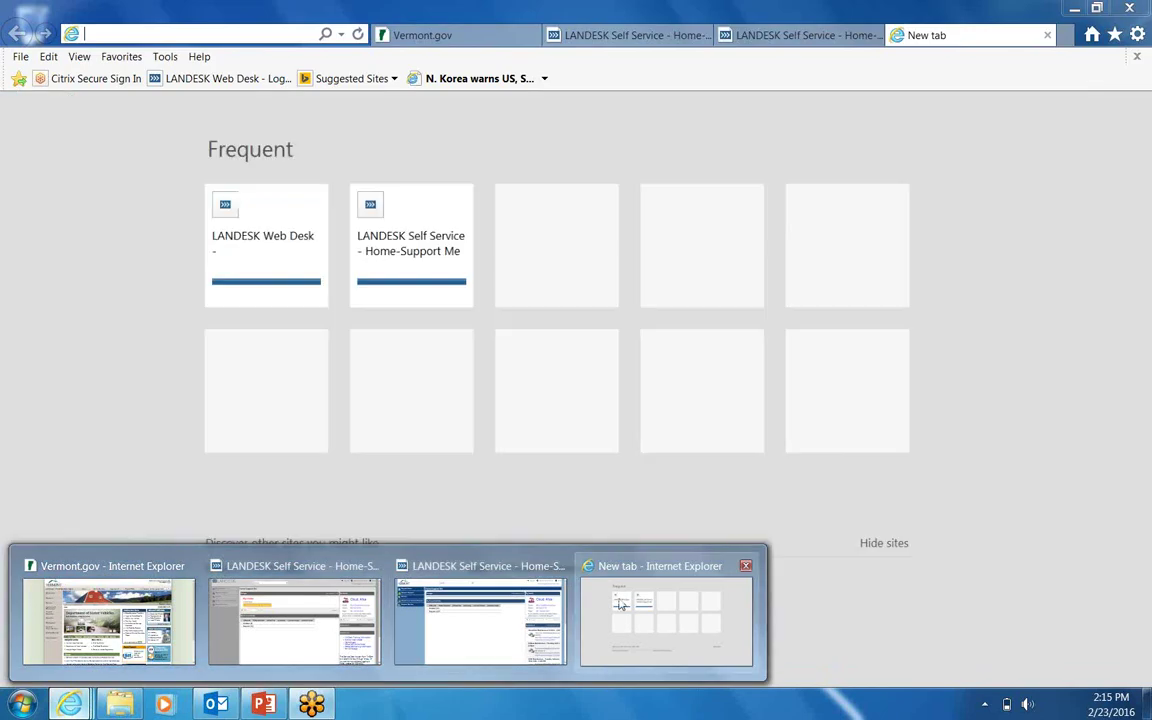
{"action": "left_click", "coordinate": [663, 615]}
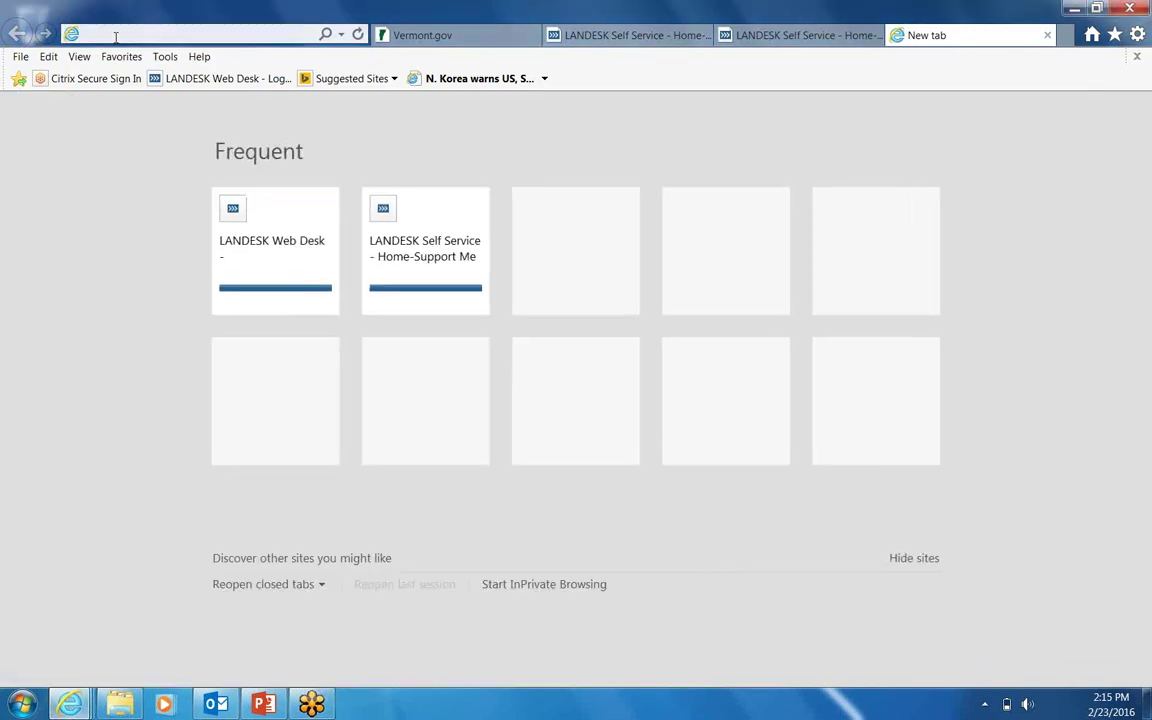
{"action": "left_click", "coordinate": [111, 34]}
{"action": "type", "text": "https"}
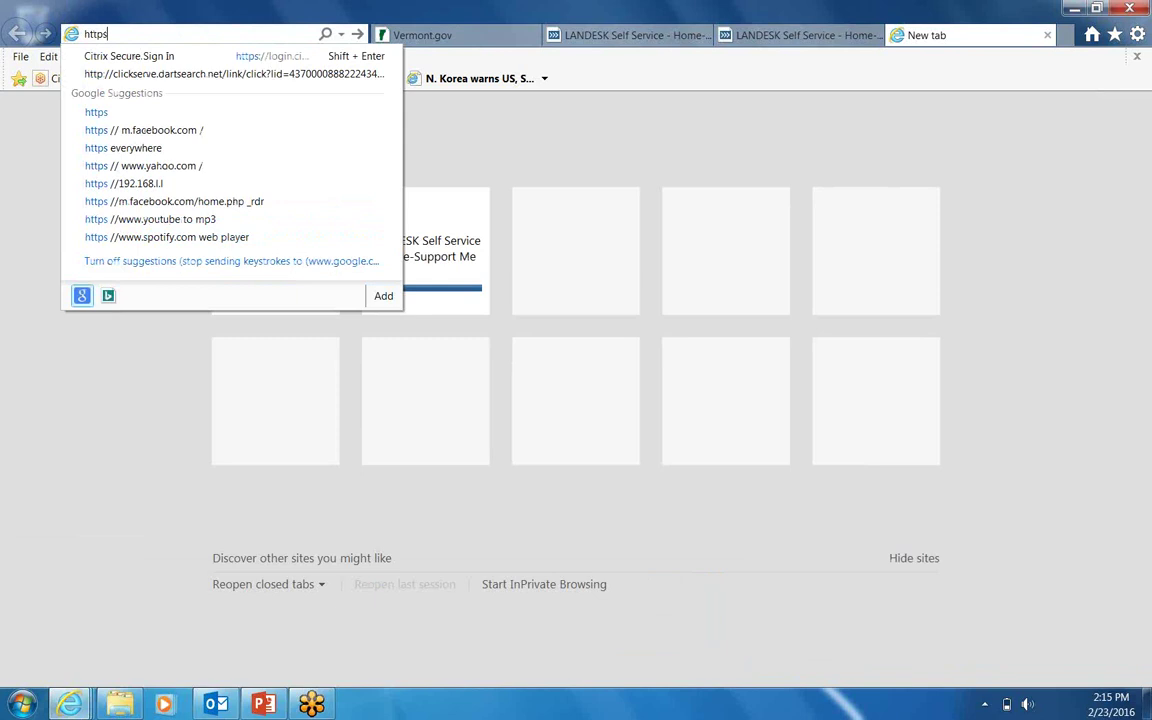
{"action": "type", "text": "://"}
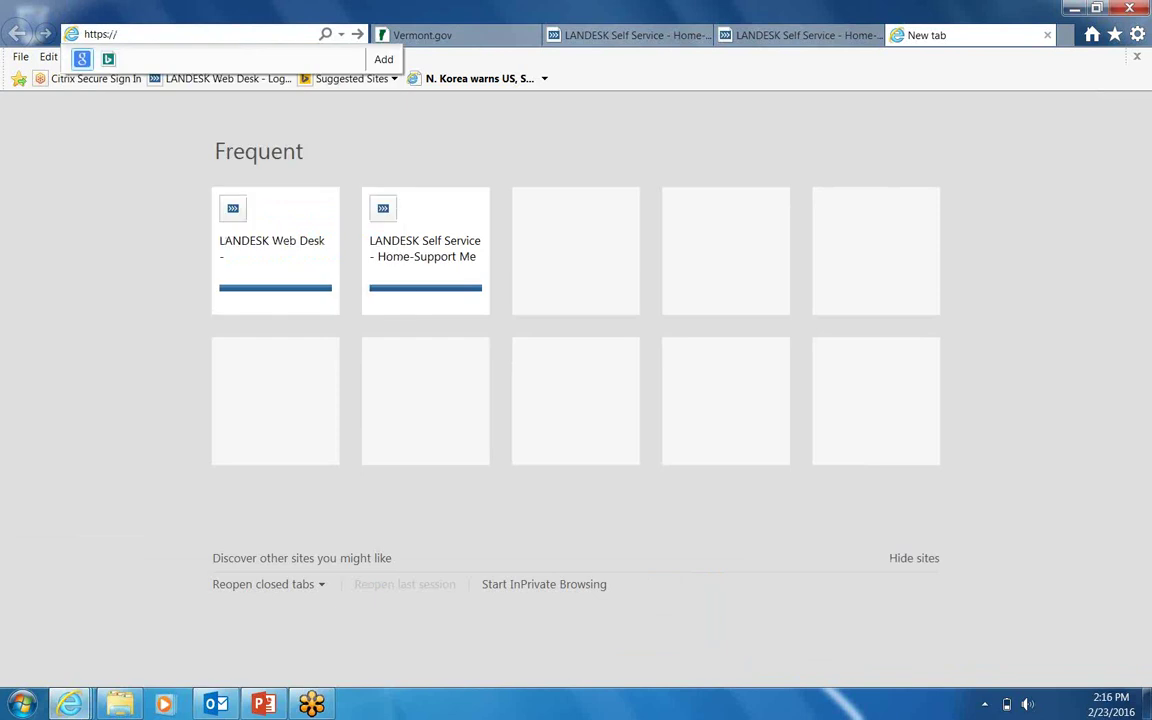
{"action": "type", "text": "itsupport"}
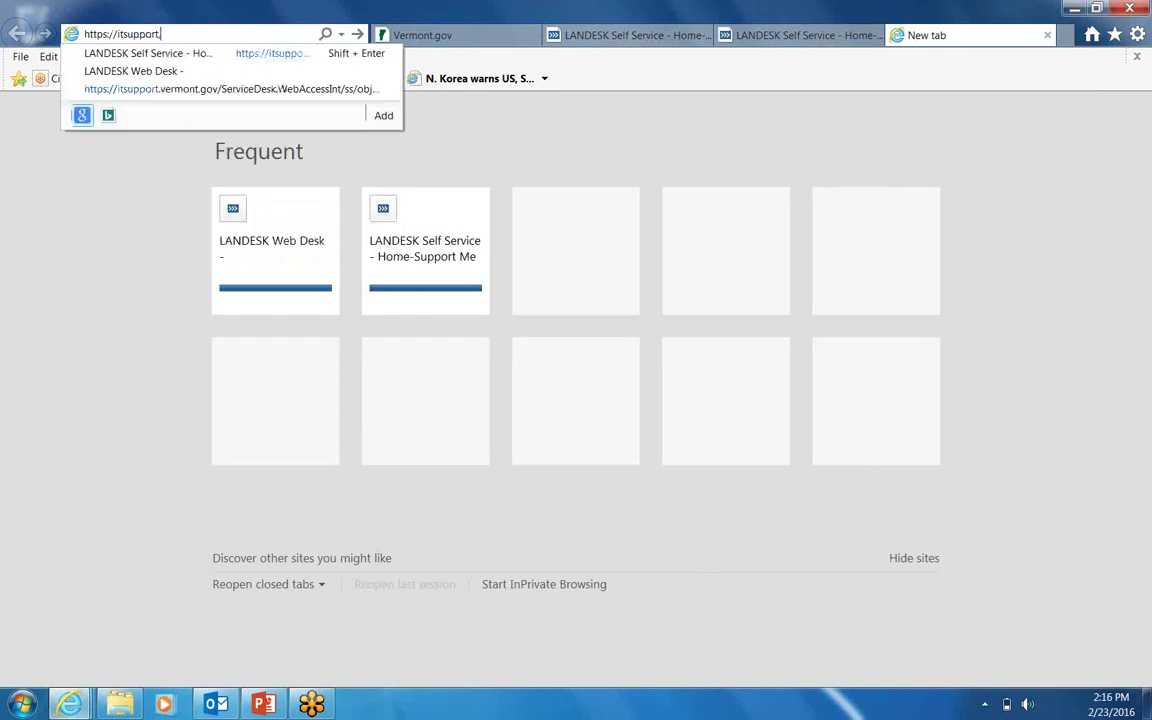
{"action": "type", "text": "."}
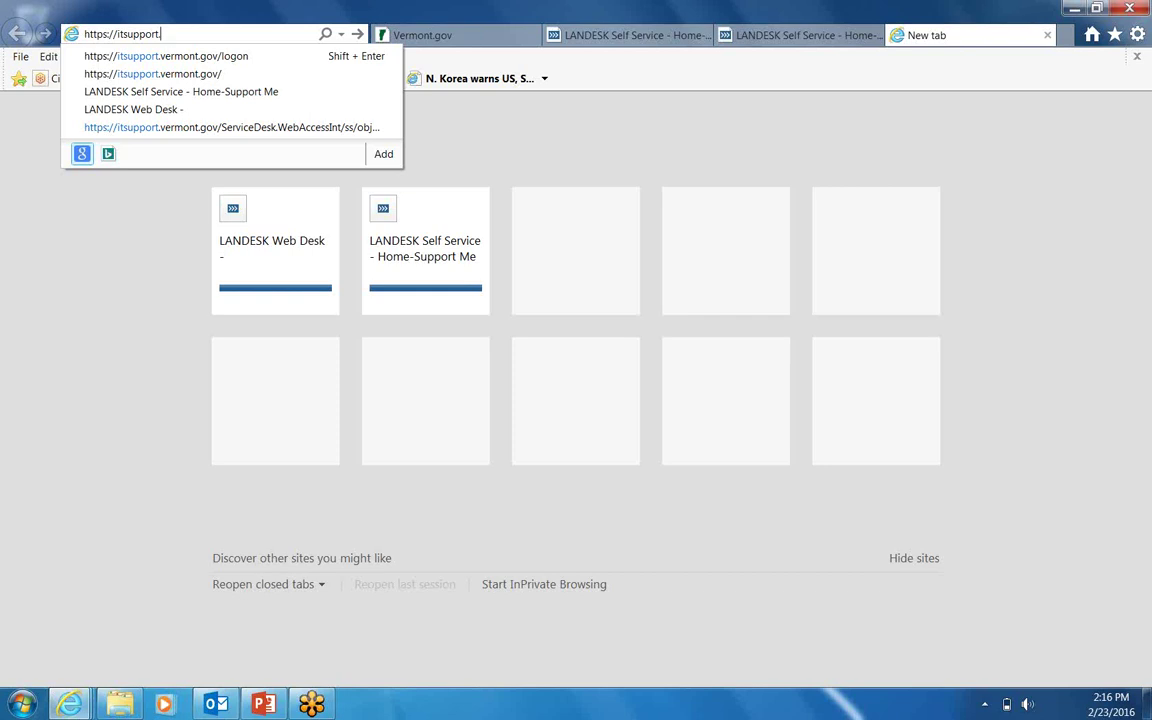
{"action": "type", "text": "vermont.go"}
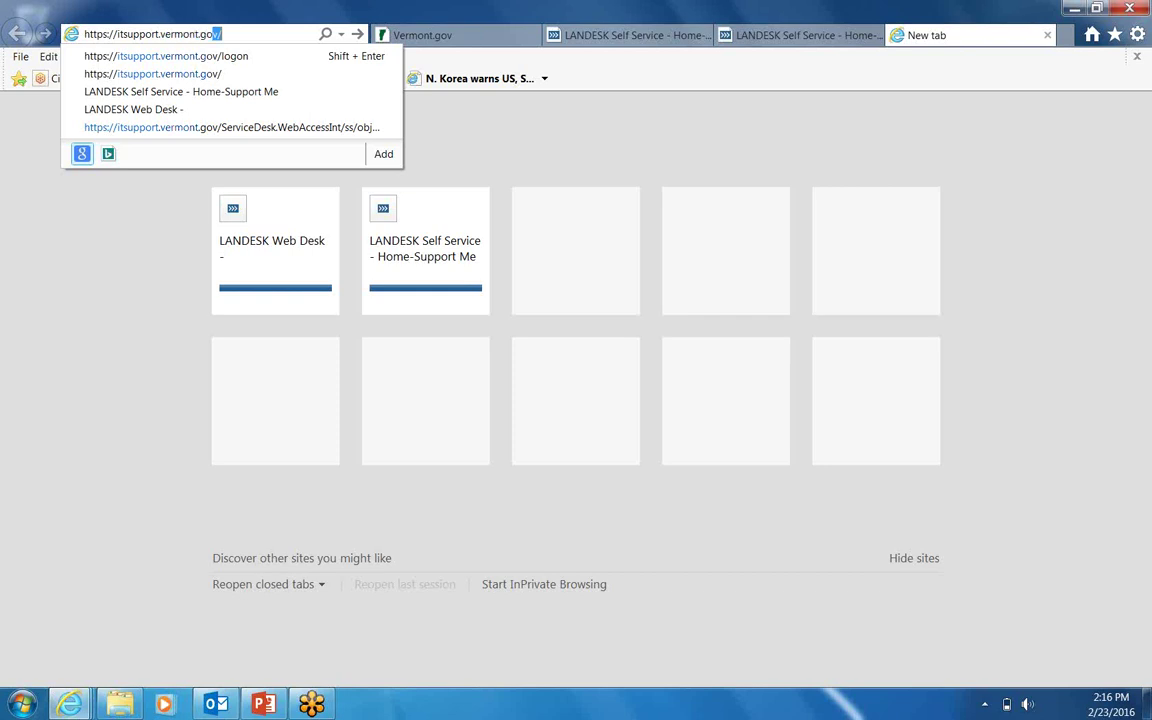
{"action": "type", "text": "v"}
{"action": "key", "text": "Return"}
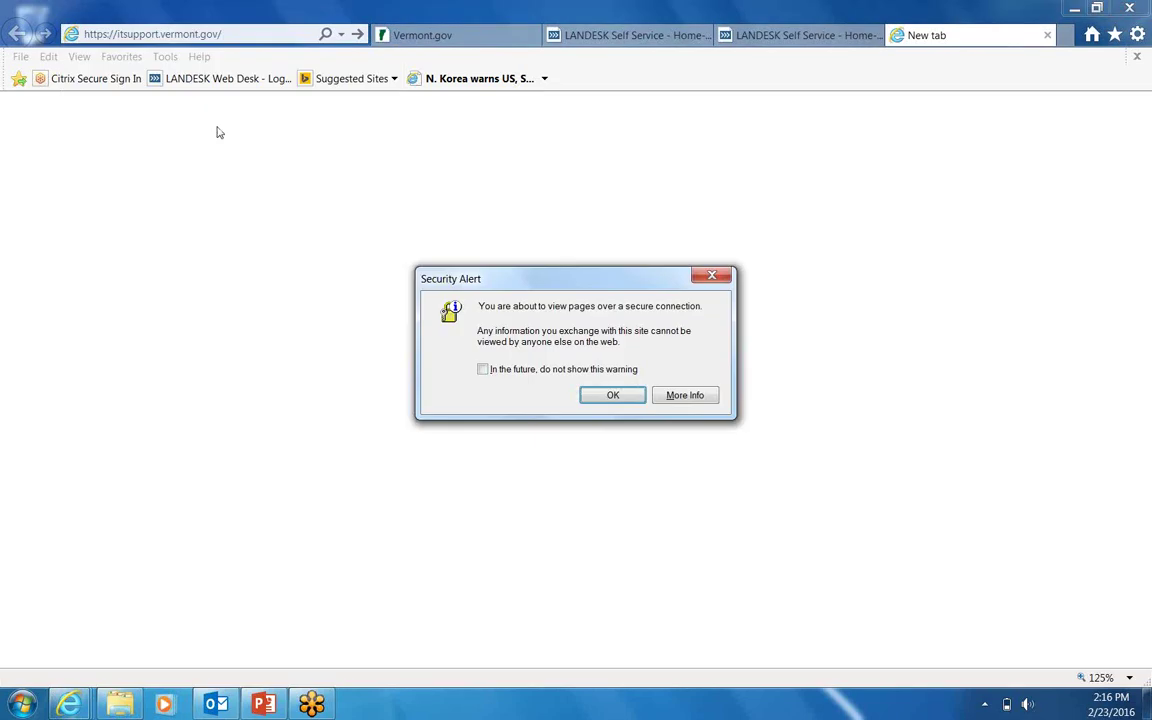
{"action": "left_click", "coordinate": [617, 398]}
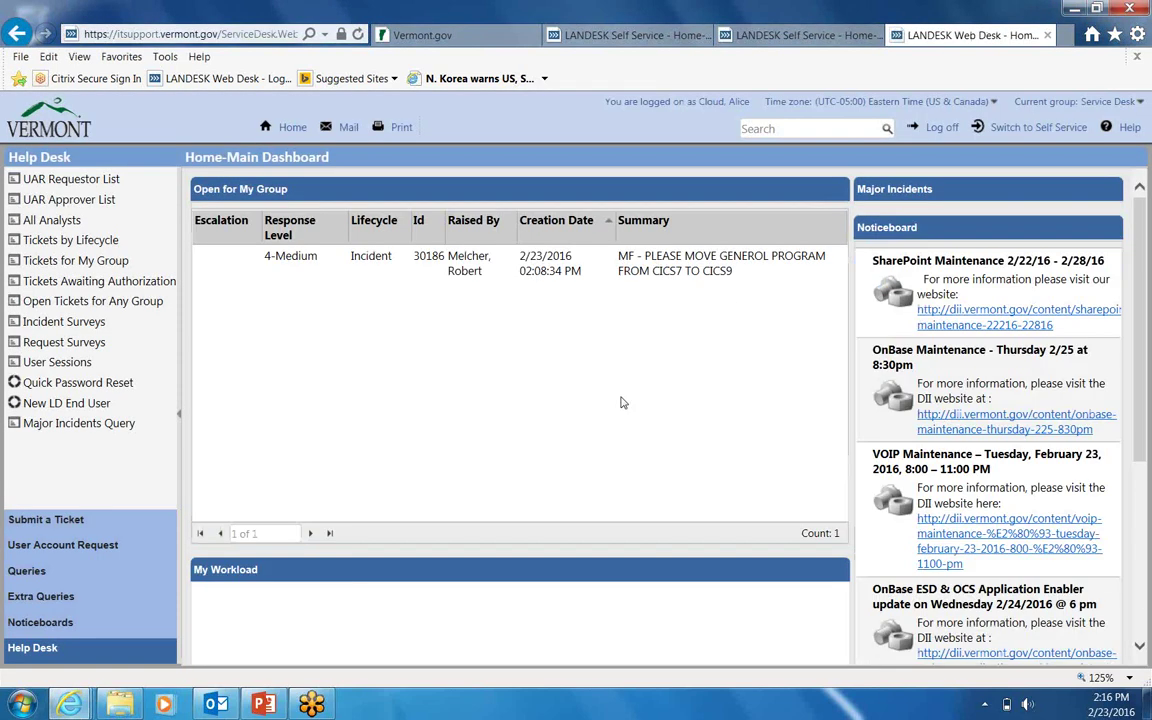
Step: Switch between the LANDESK Self Service tabs to reach the grey Home-Support Me page
{"action": "left_click", "coordinate": [771, 40]}
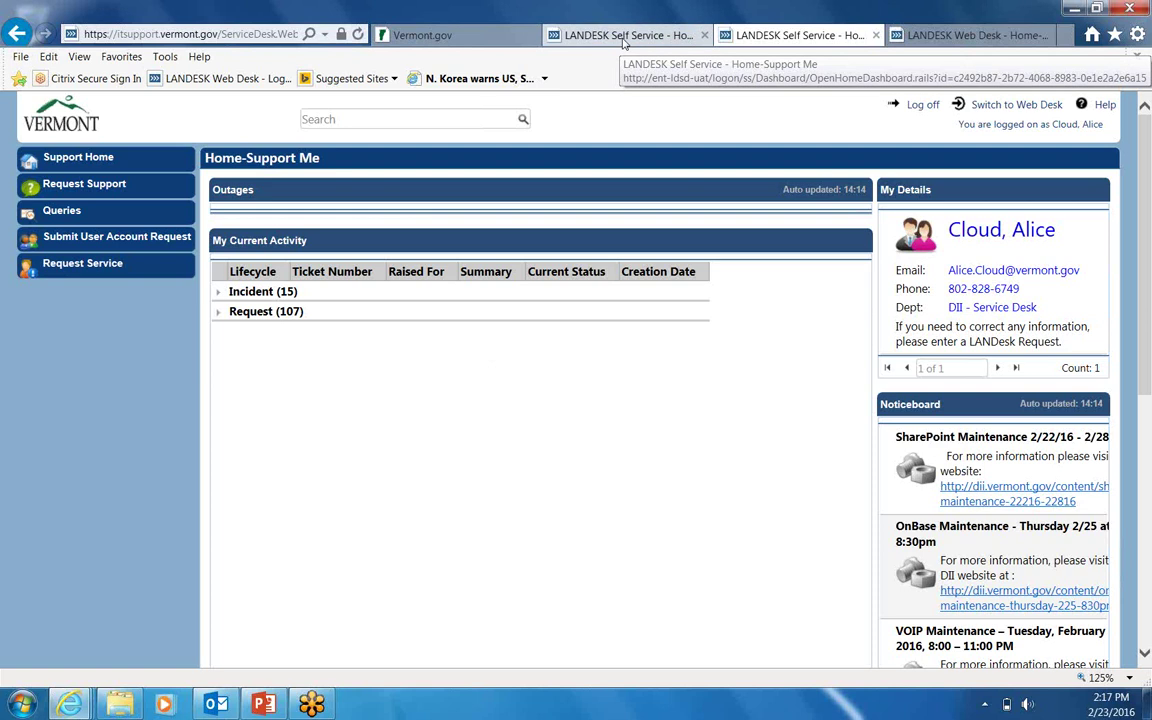
{"action": "left_click", "coordinate": [624, 37]}
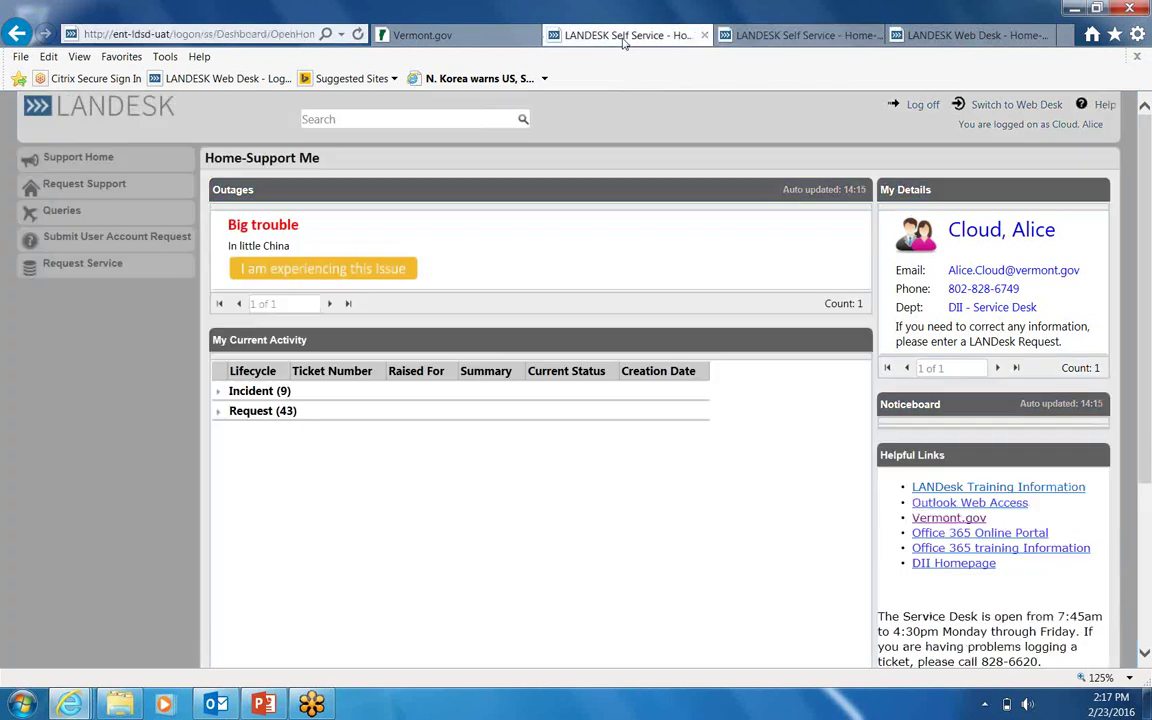
Step: Start a new Request Support incident, pick a Raise User, then clear that selection
{"action": "left_click", "coordinate": [62, 195]}
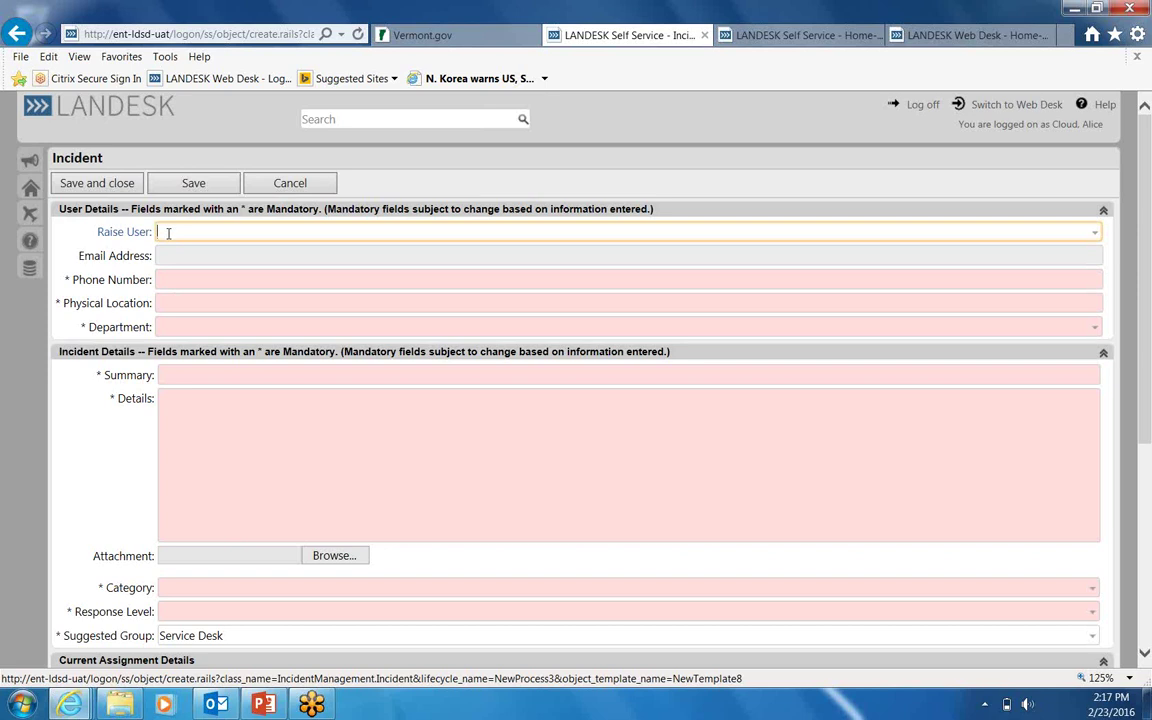
{"action": "type", "text": "hame"}
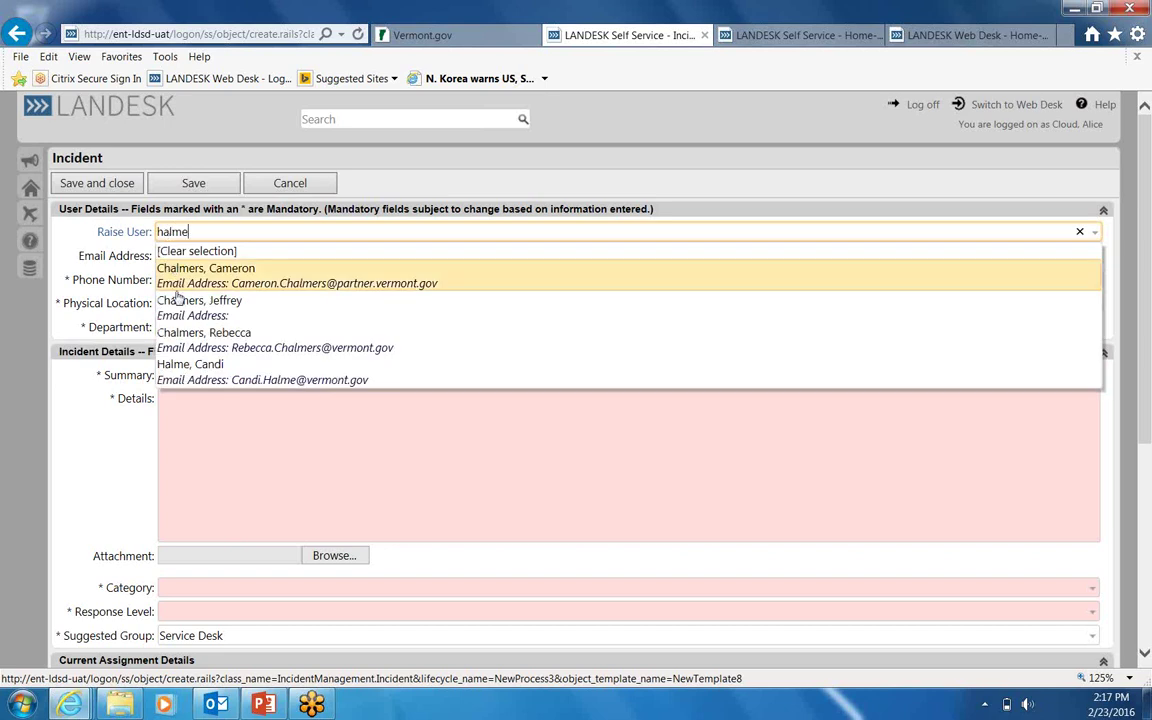
{"action": "left_click", "coordinate": [190, 372]}
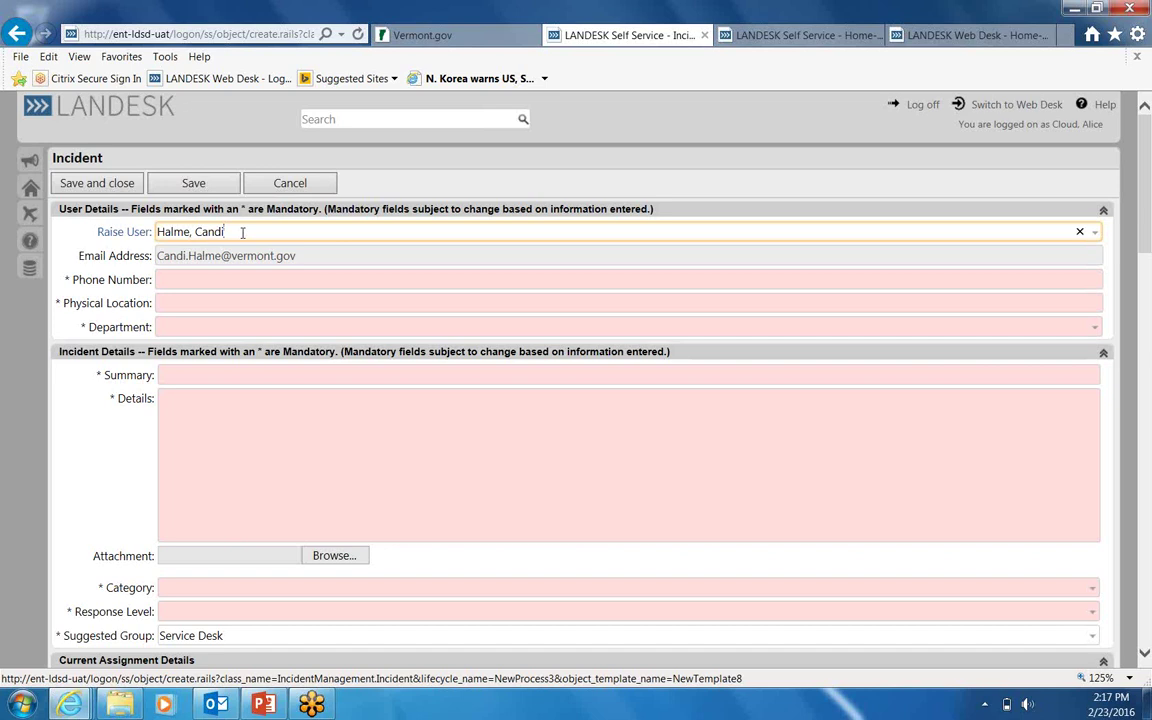
{"action": "left_click", "coordinate": [242, 232]}
{"action": "key", "text": "BackSpace"}
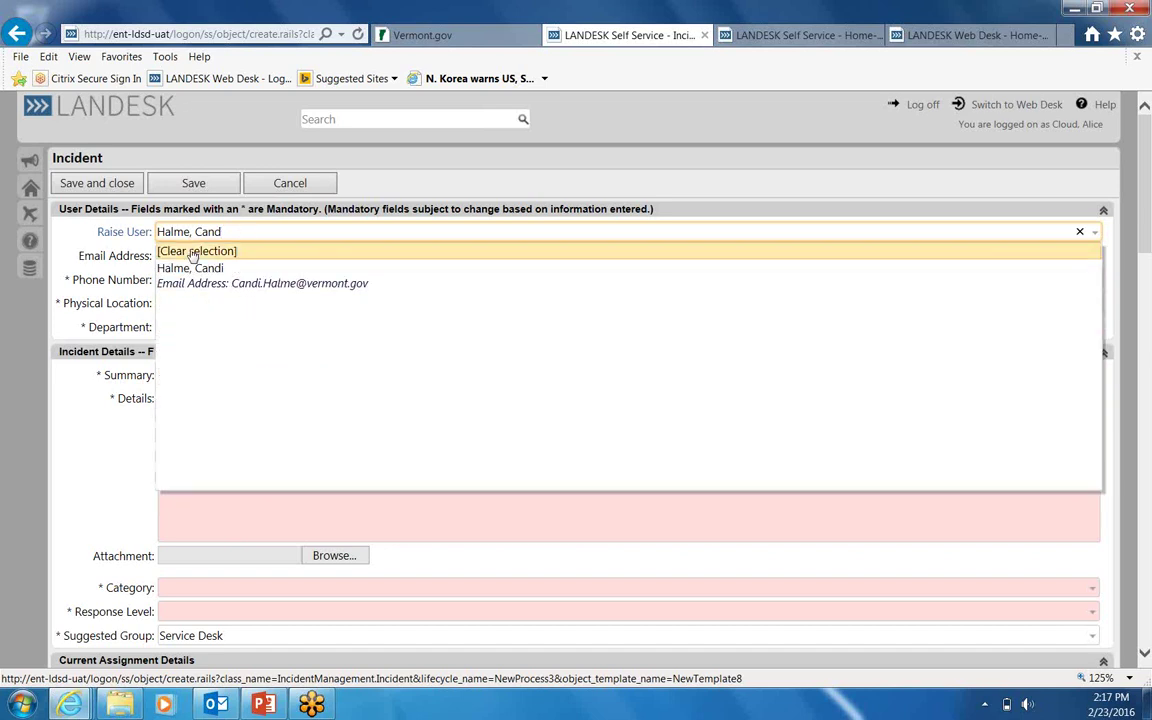
{"action": "left_click", "coordinate": [195, 251]}
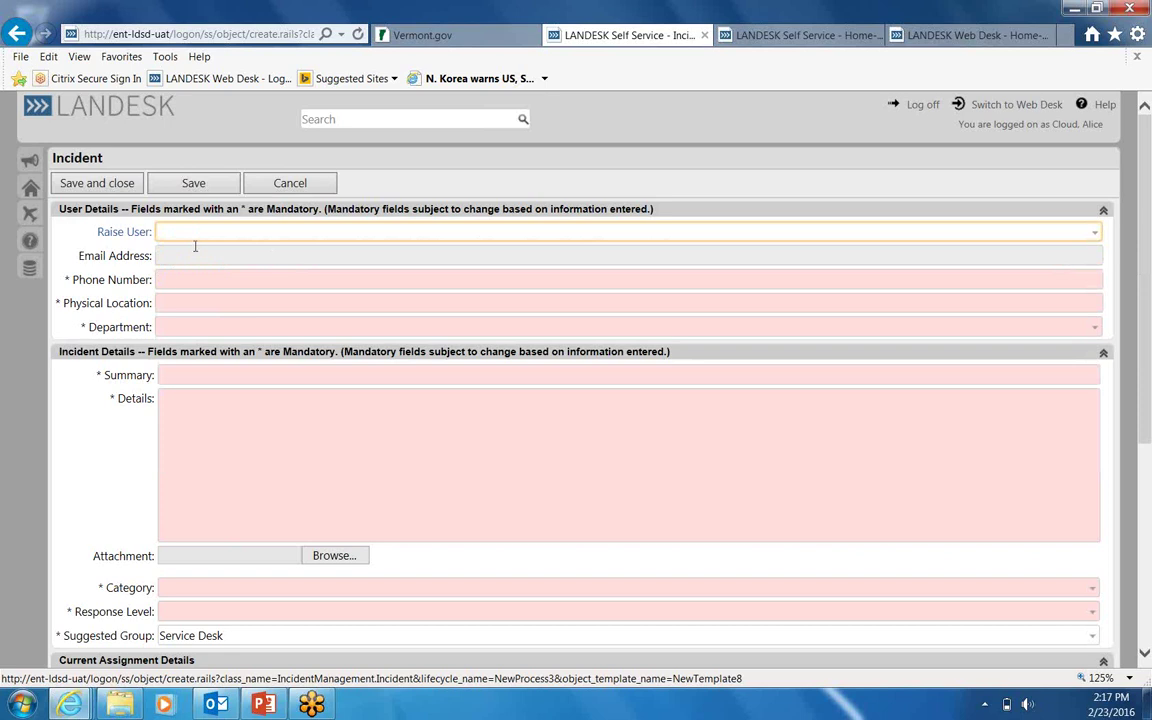
{"action": "left_click", "coordinate": [168, 280]}
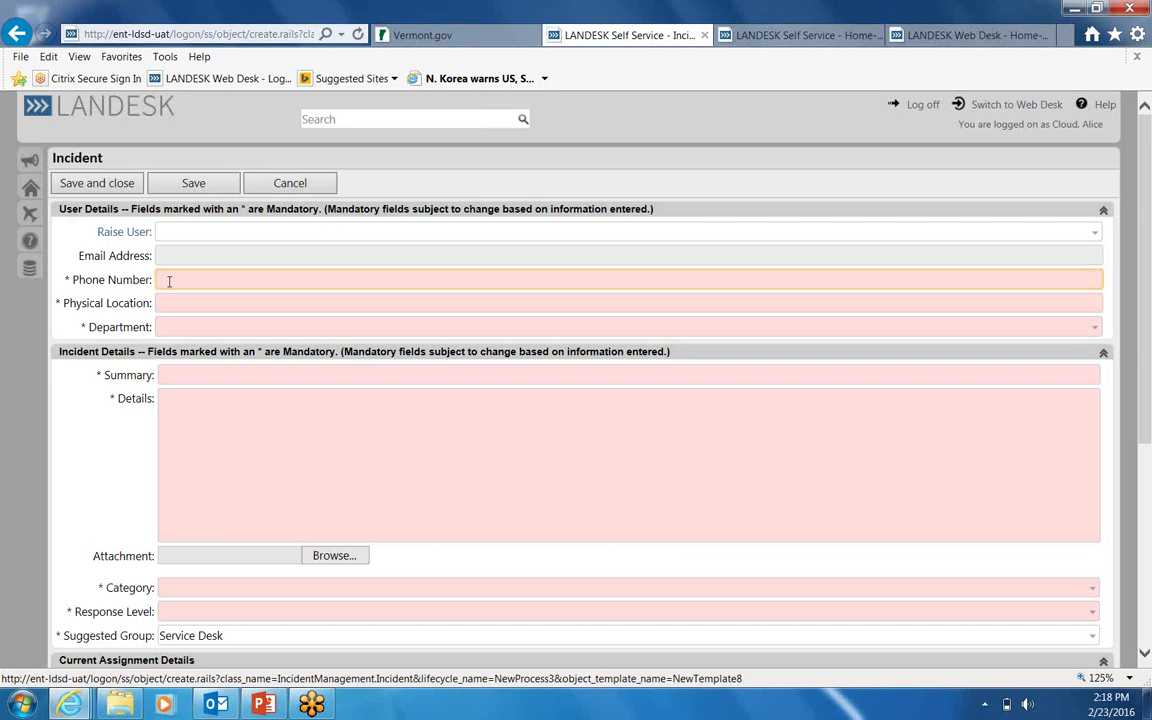
Step: Fill in the caller's phone number and physical location (street address, floor and room)
{"action": "type", "text": "828-6620"}
{"action": "key", "text": "Tab"}
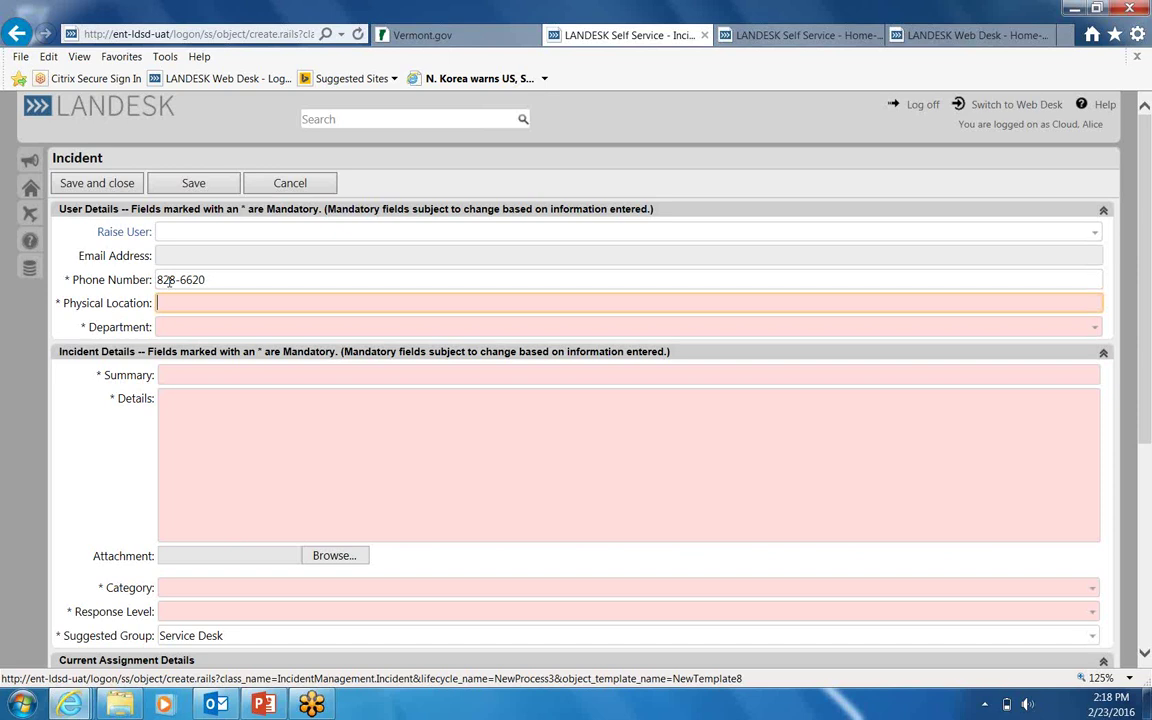
{"action": "type", "text": "133 State"}
{"action": "type", "text": " St, "}
{"action": "type", "text": "Sth fl"}
{"action": "type", "text": "."}
{"action": "type", "text": " Montpelie"}
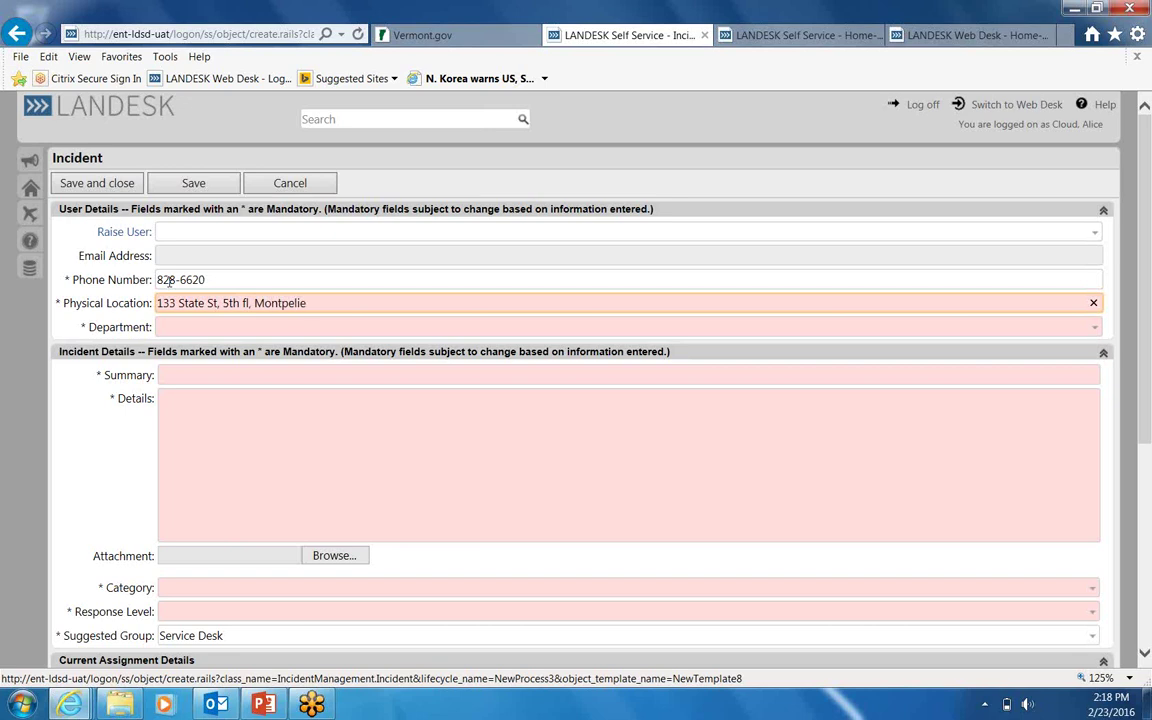
{"action": "type", "text": "r, Rm 757"}
{"action": "key", "text": "Tab"}
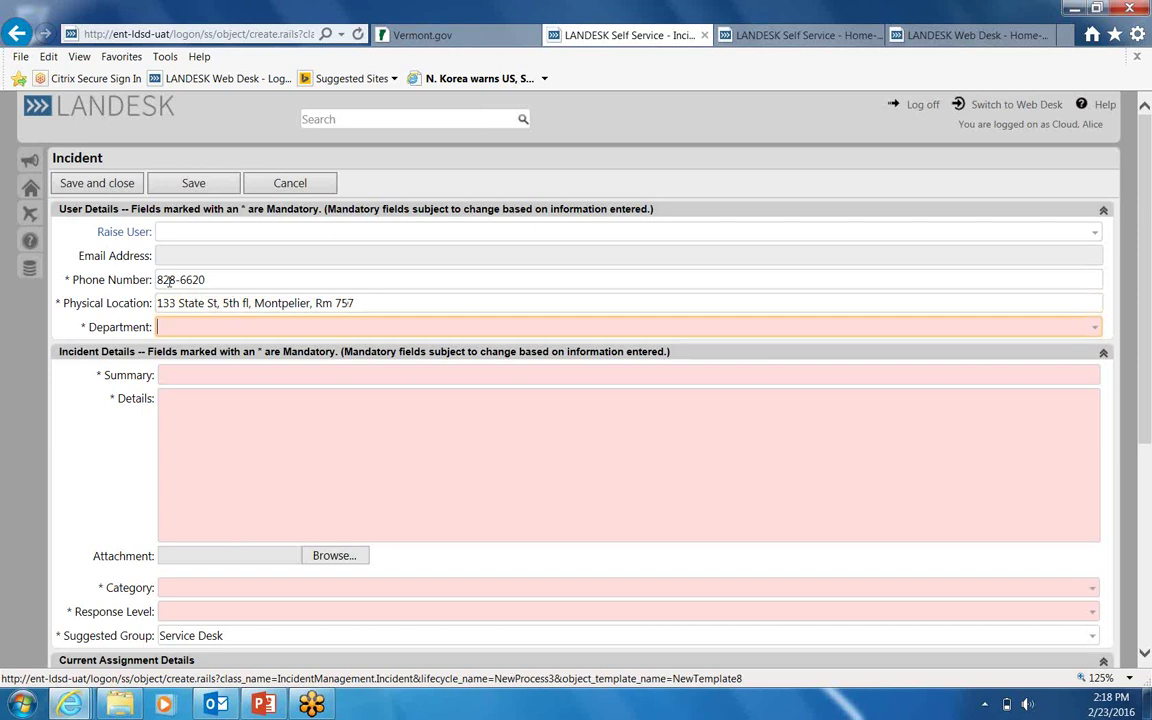
Step: Filter the Department list with 'dii' and choose DII - Service Desk
{"action": "type", "text": "dcf"}
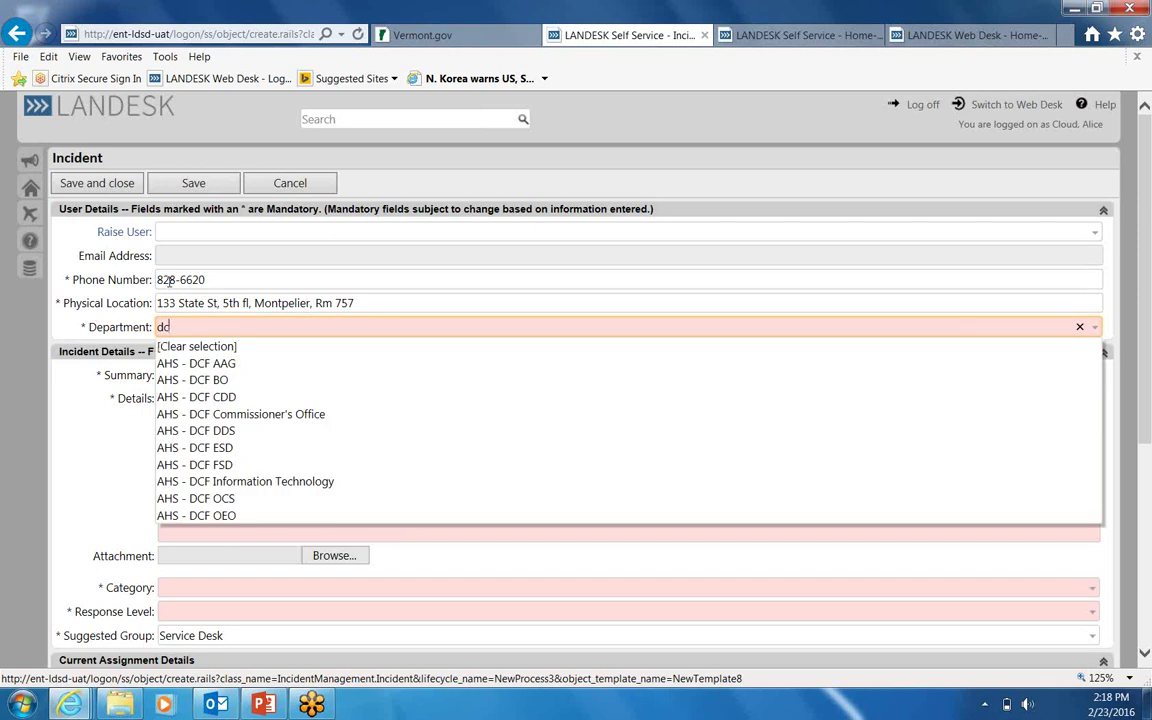
{"action": "key", "text": "BackSpace"}
{"action": "key", "text": "BackSpace"}
{"action": "key", "text": "BackSpace"}
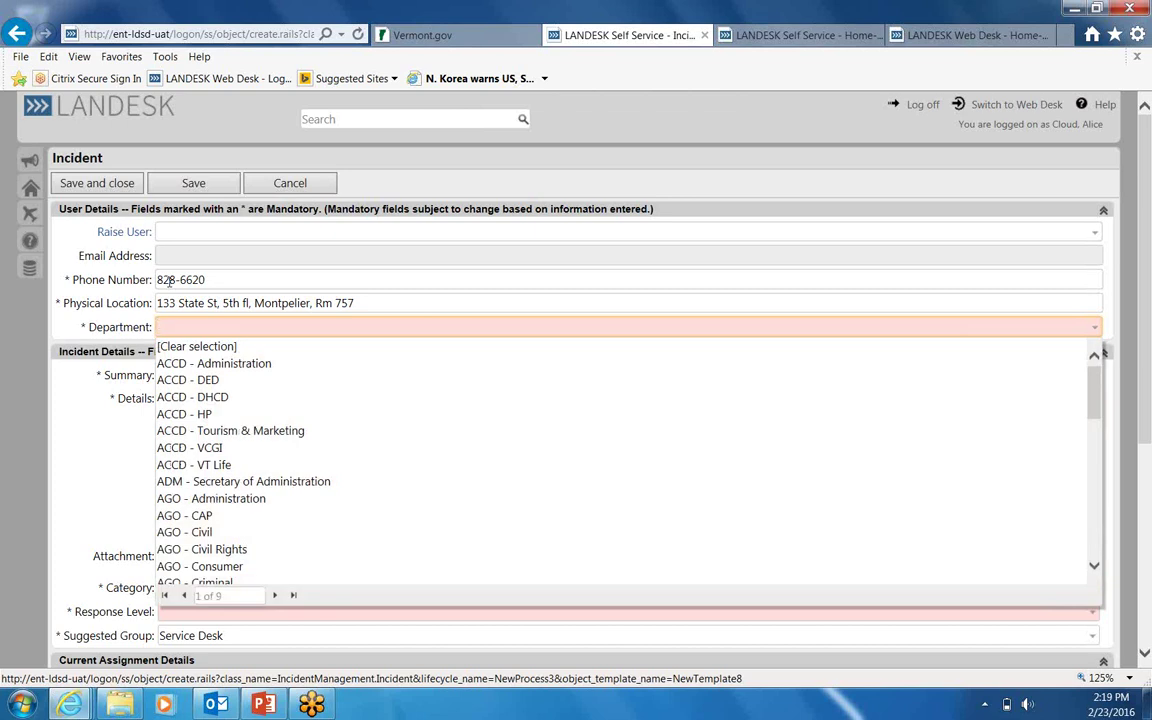
{"action": "type", "text": "accd"}
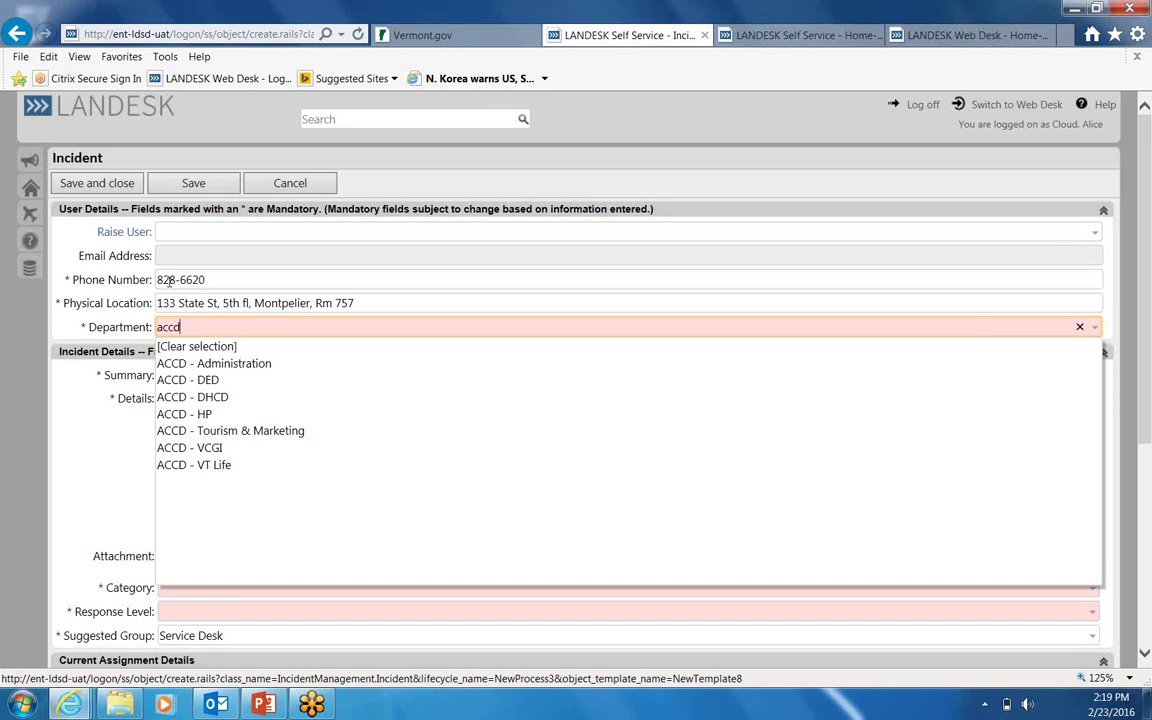
{"action": "key", "text": "BackSpace"}
{"action": "key", "text": "BackSpace"}
{"action": "key", "text": "BackSpace"}
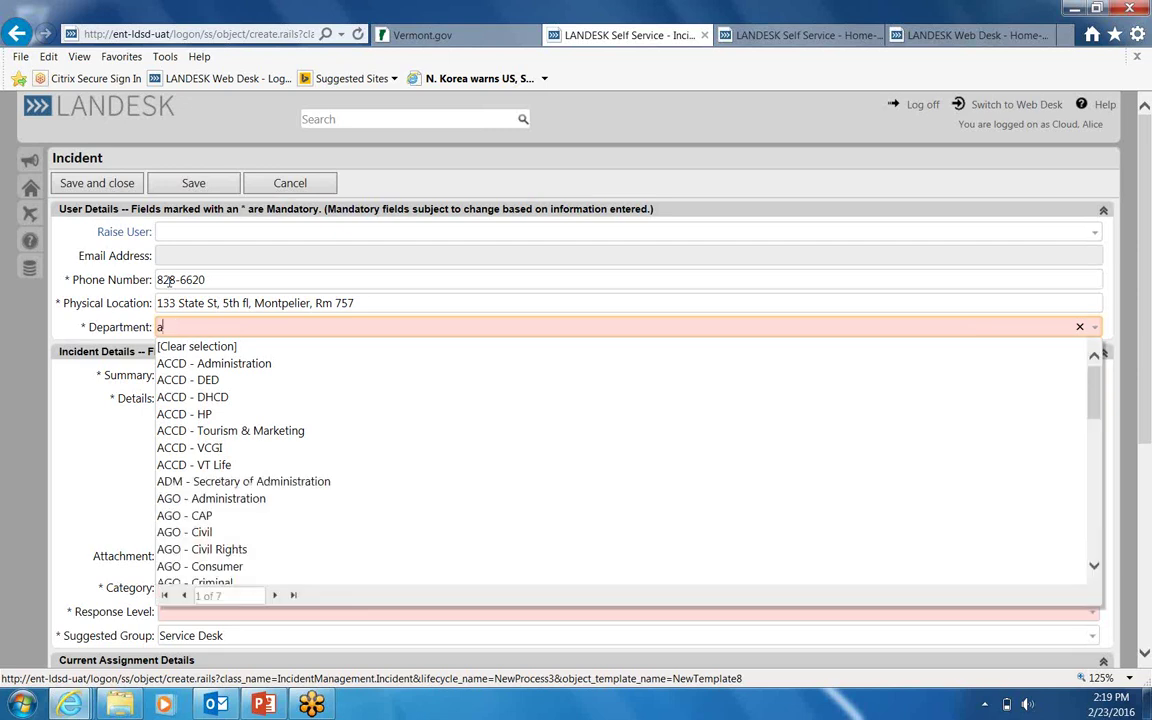
{"action": "key", "text": "BackSpace"}
{"action": "type", "text": "ii"}
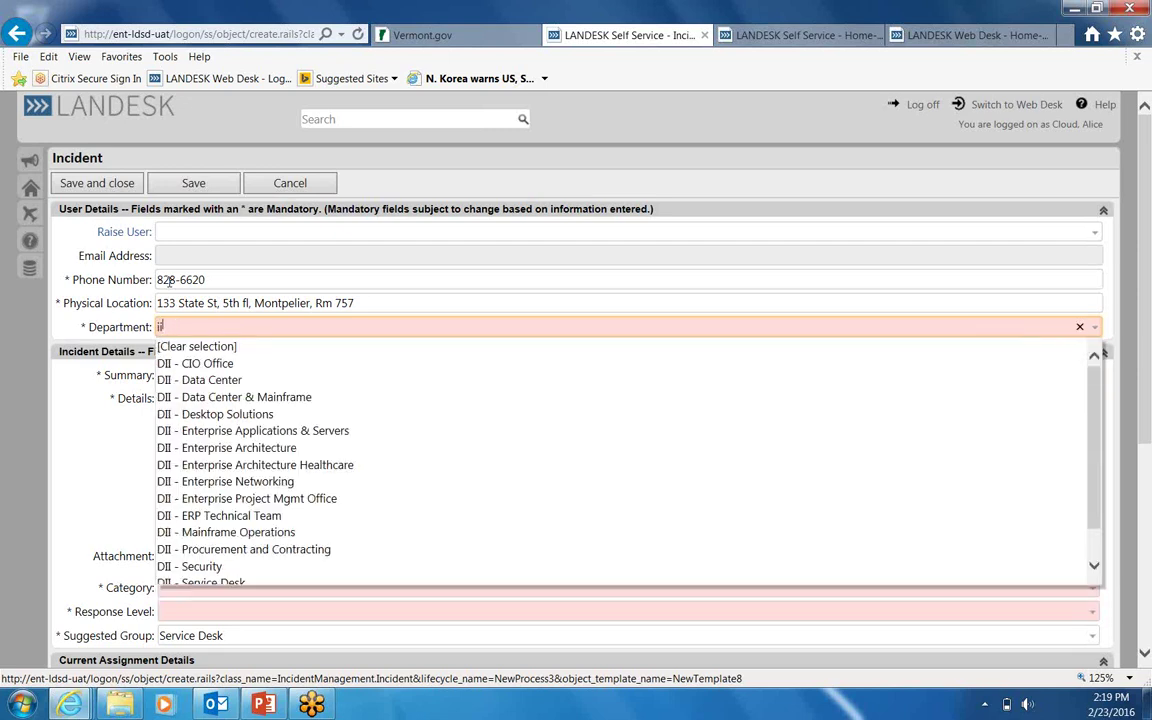
{"action": "key", "text": "BackSpace"}
{"action": "key", "text": "BackSpace"}
{"action": "type", "text": "dii"}
{"action": "left_click", "coordinate": [207, 582]}
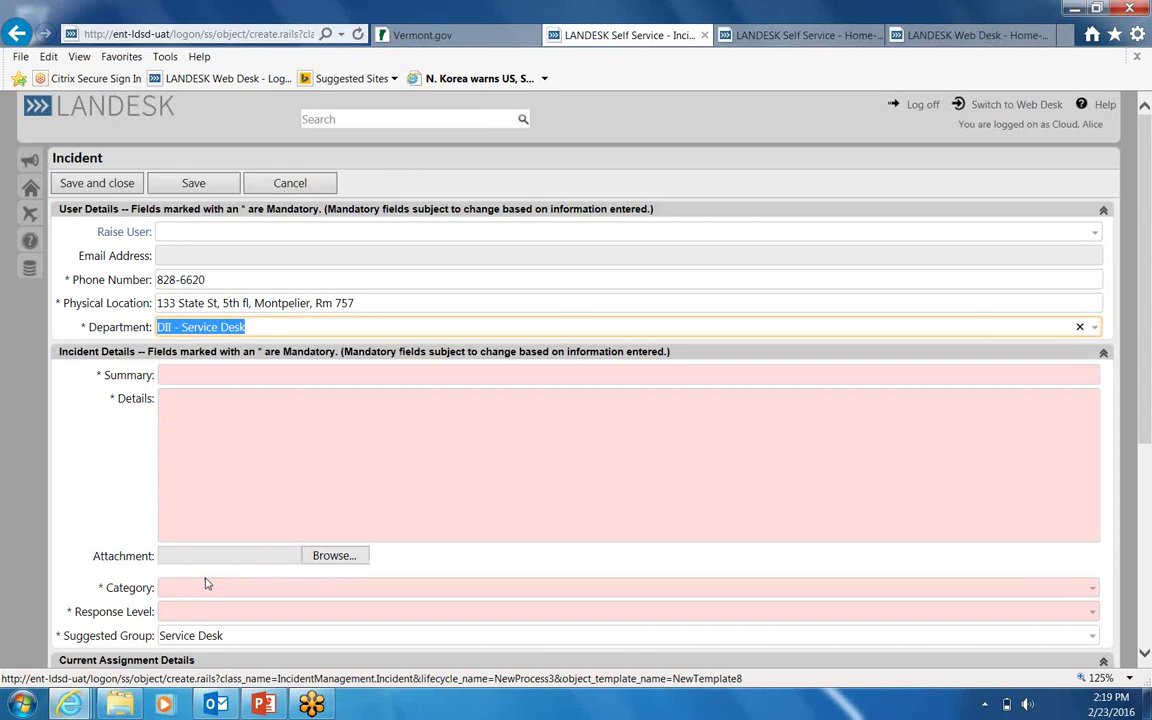
Step: Enter 'Printer is down' as the incident Summary
{"action": "left_click", "coordinate": [173, 375]}
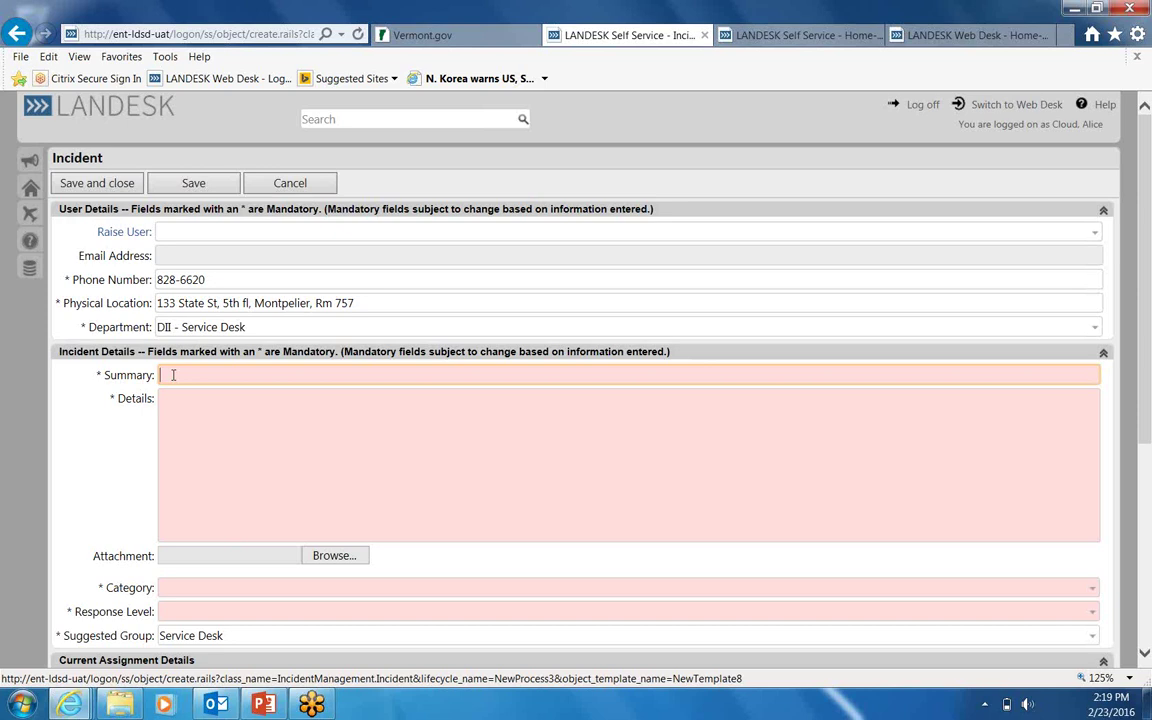
{"action": "type", "text": "Printer is down"}
{"action": "key", "text": "Tab"}
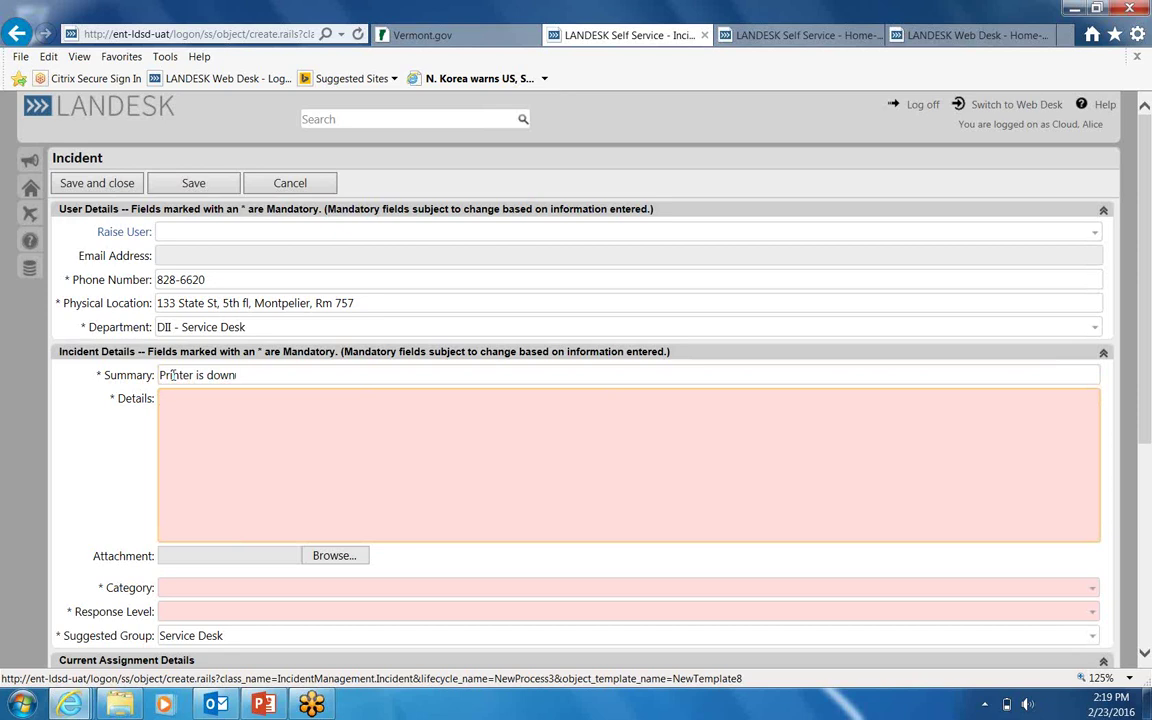
Step: Write three Details lines: prints don't arrive, a jam error appears, power-cycling didn't clear it
{"action": "type", "text": "When I print it wont go to t"}
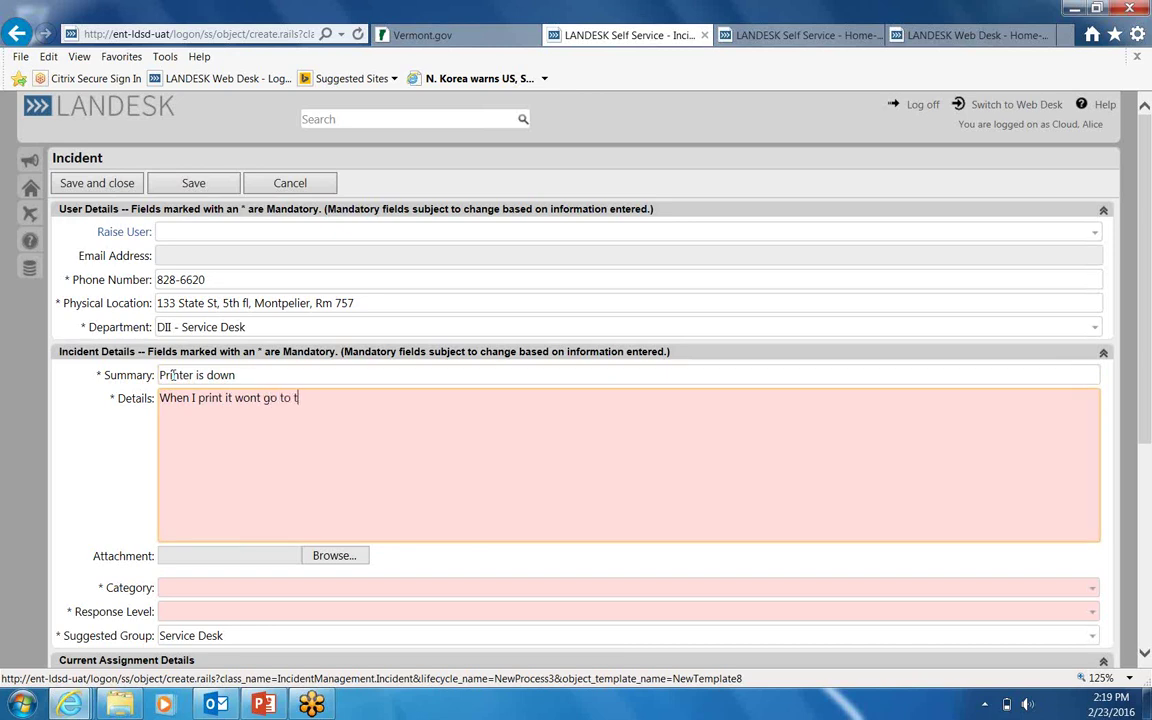
{"action": "type", "text": "he printer , there seems to be a"}
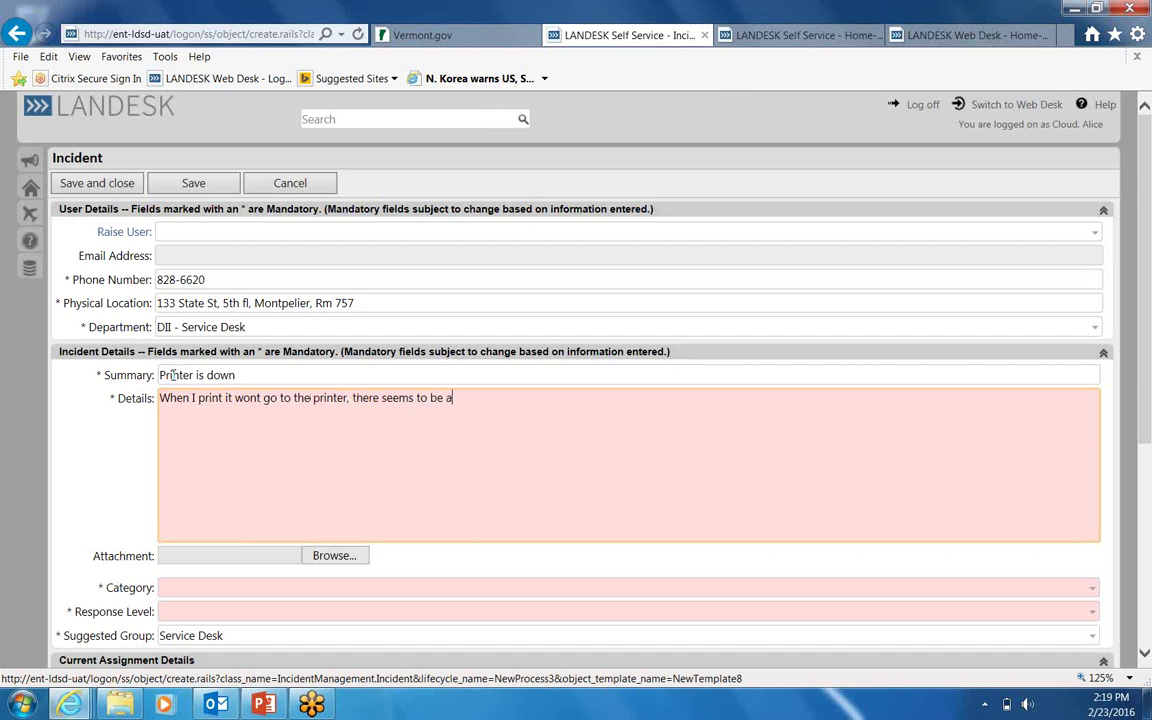
{"action": "type", "text": " jam."}
{"action": "key", "text": "Return"}
{"action": "type", "text": "Error says pinter "}
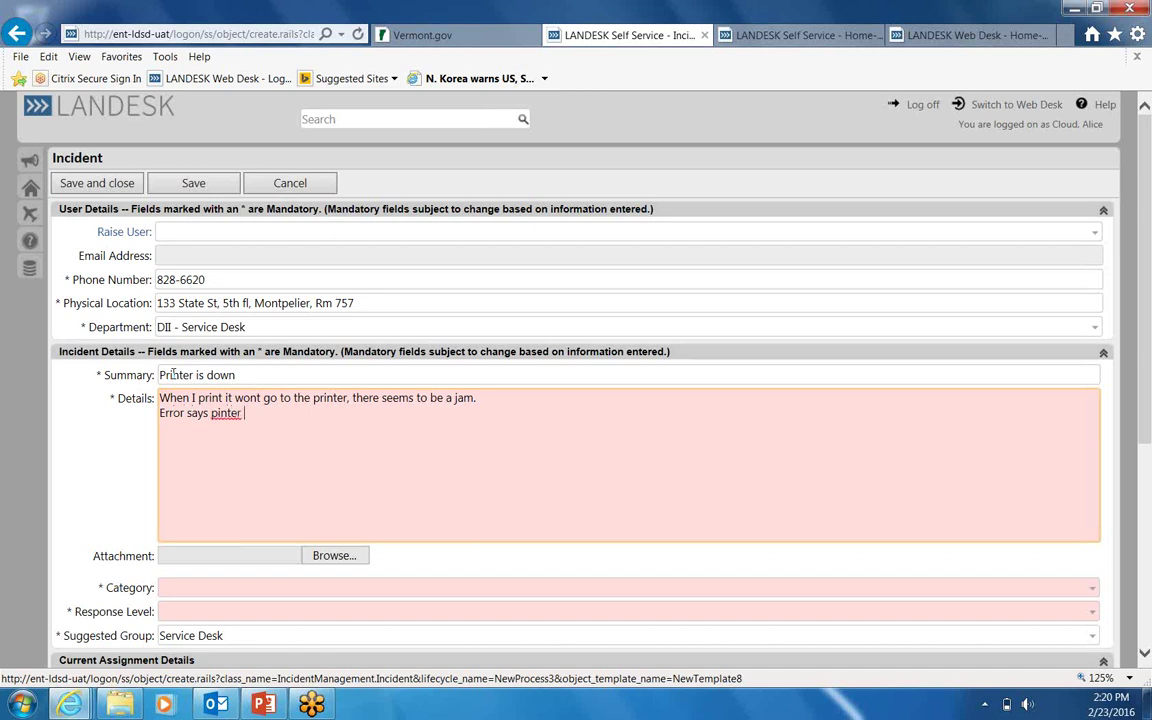
{"action": "type", "text": "is jamed"}
{"action": "type", "text": "r"}
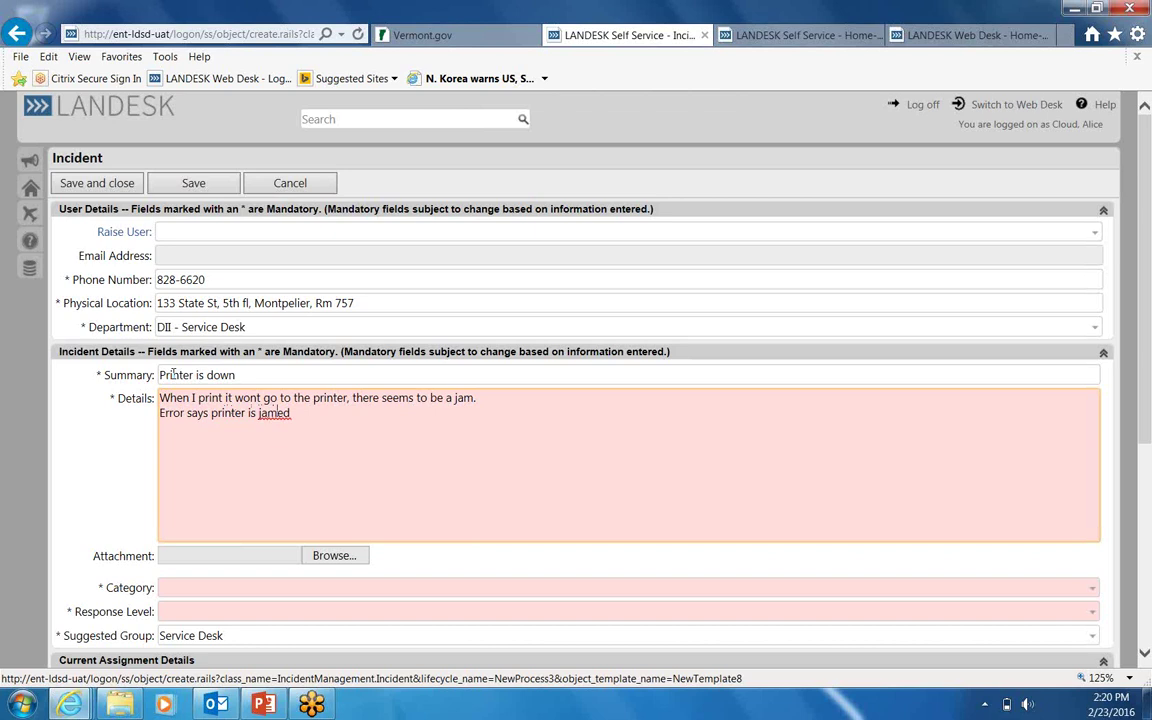
{"action": "type", "text": "m"}
{"action": "key", "text": "Return"}
{"action": "type", "text": "Turned printer off"}
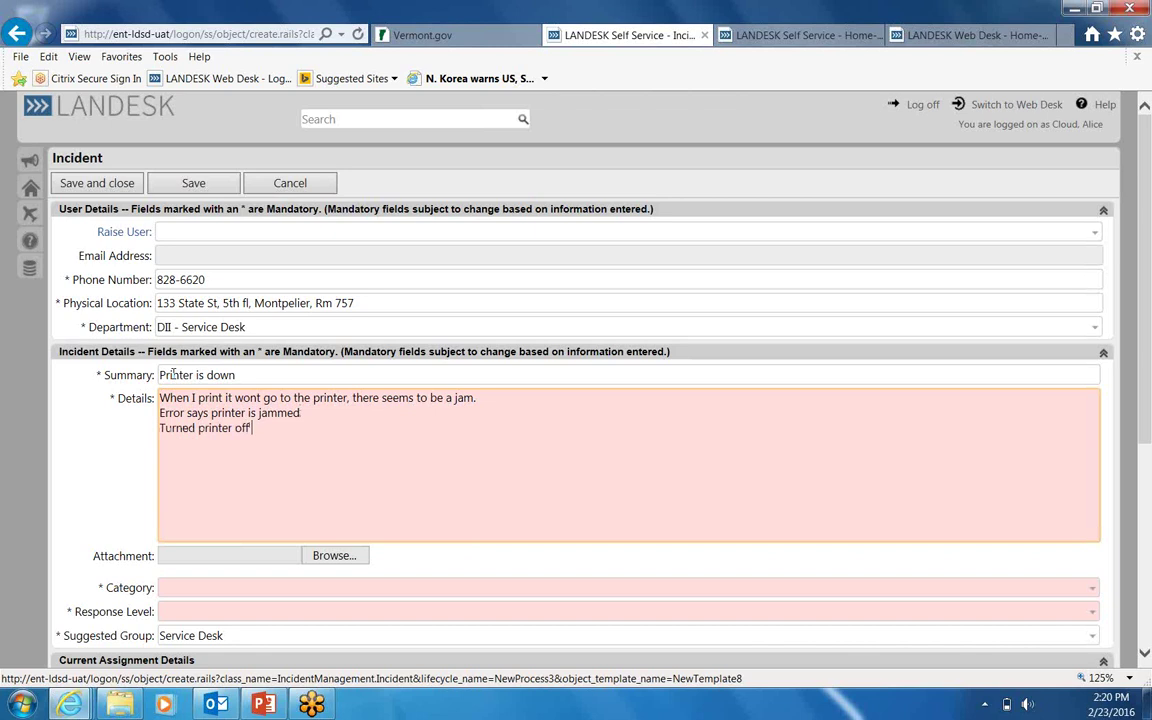
{"action": "type", "text": " and then back on and it din"}
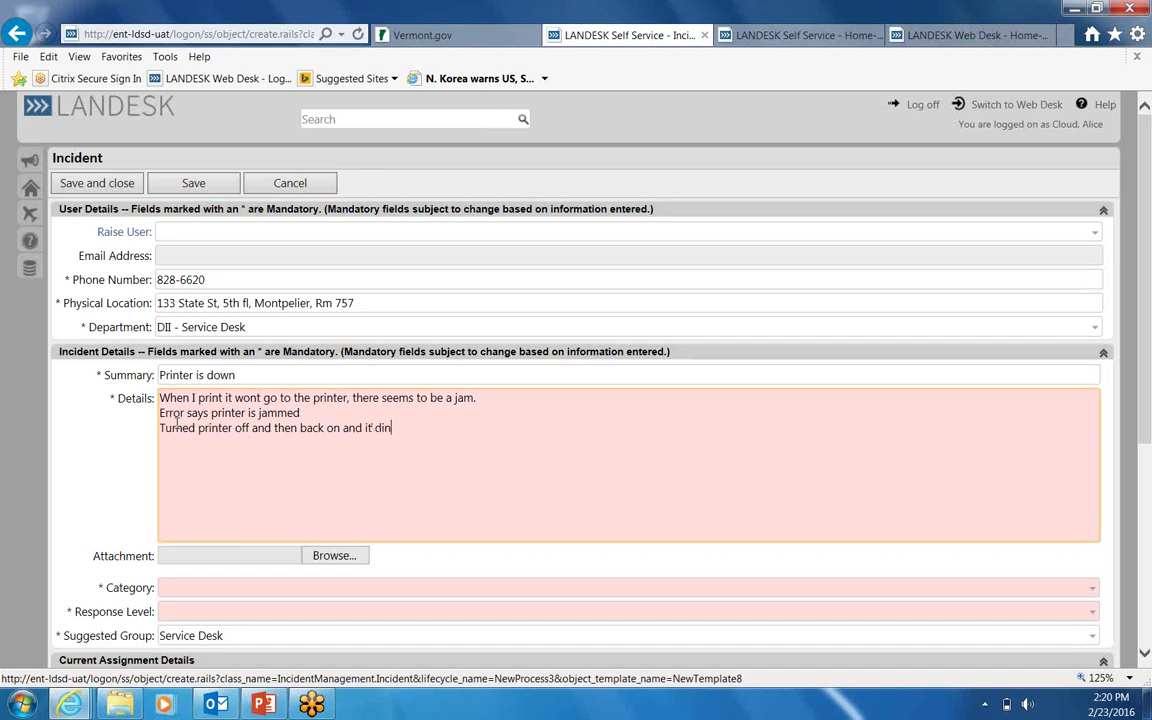
{"action": "type", "text": "'t"}
{"action": "key", "text": "BackSpace"}
{"action": "key", "text": "BackSpace"}
{"action": "key", "text": "BackSpace"}
{"action": "key", "text": "BackSpace"}
{"action": "type", "text": "dn't clear the jam."}
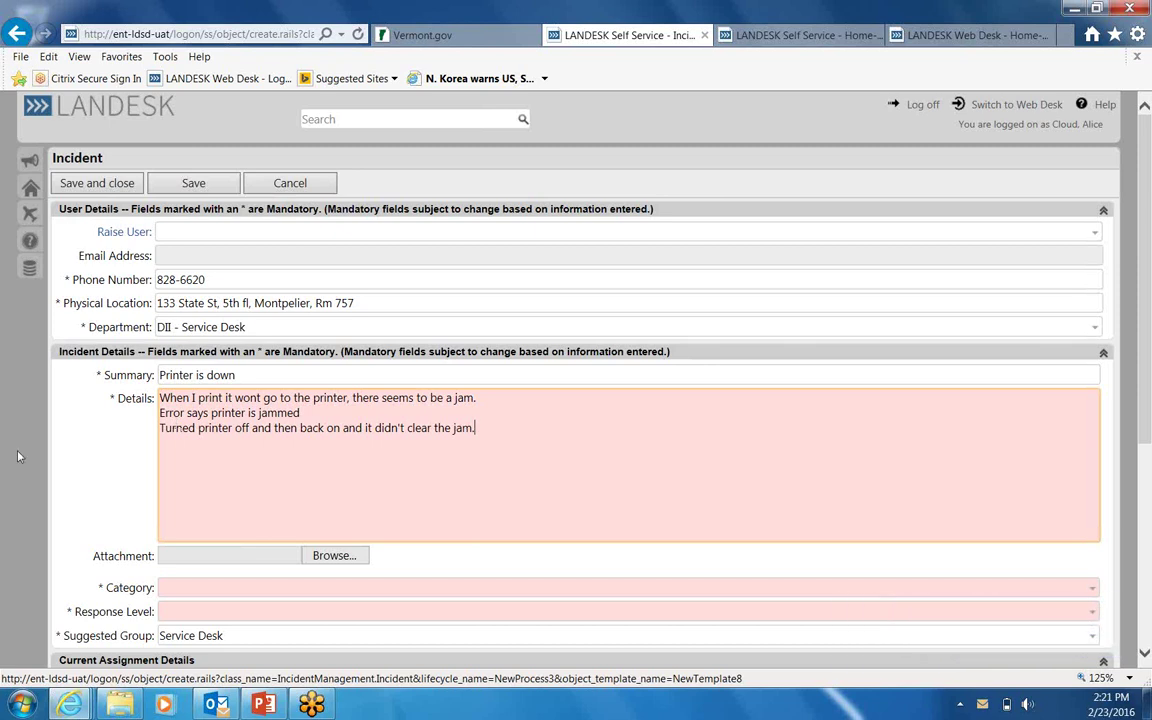
Step: Attach the file H:\Analysts list.xlsx through Browse
{"action": "left_click", "coordinate": [322, 560]}
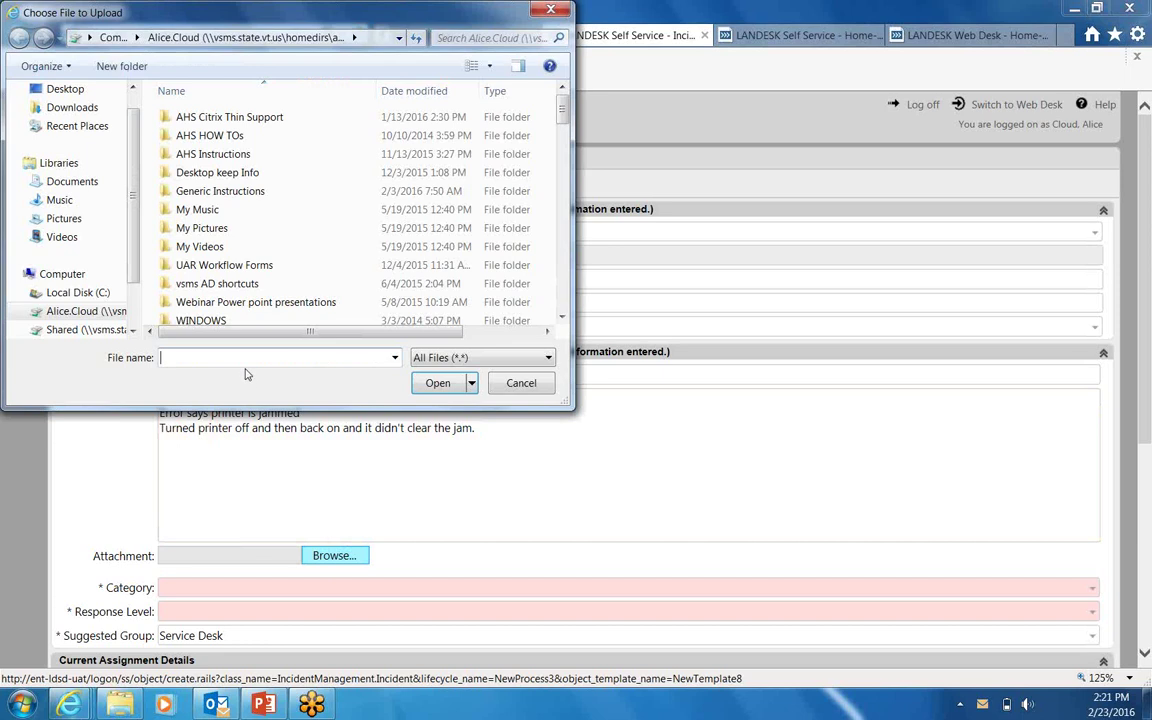
{"action": "scroll", "coordinate": [555, 290], "scroll_direction": "down", "scroll_amount": 7}
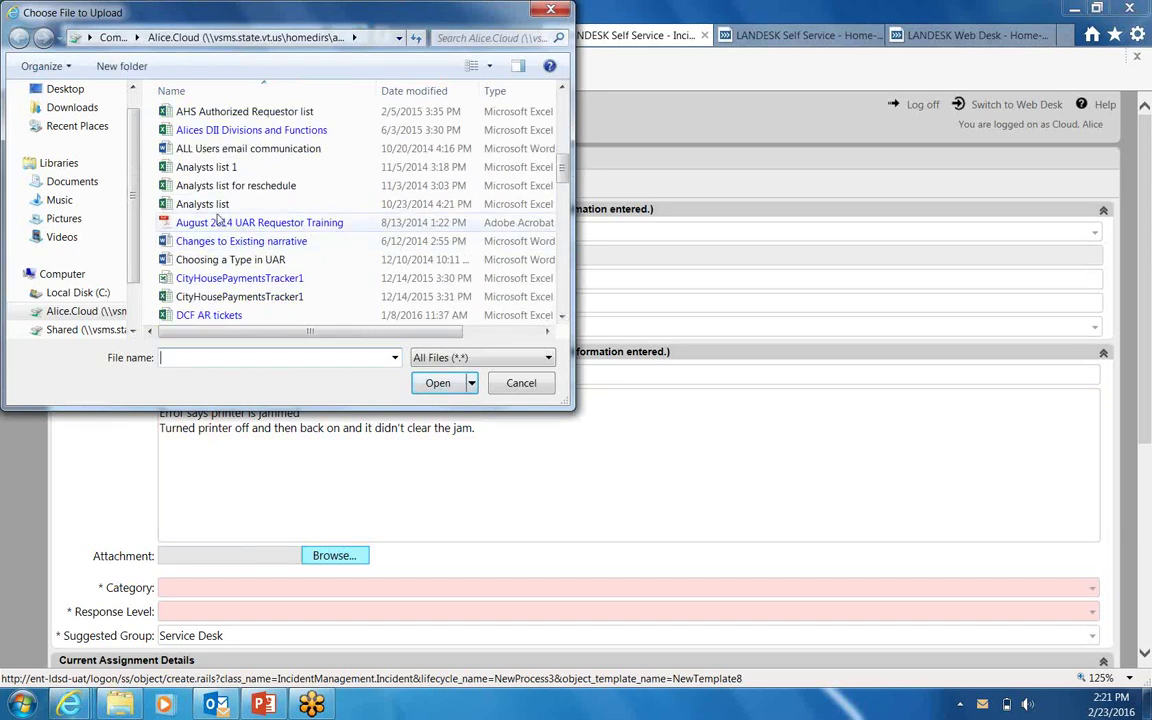
{"action": "left_click", "coordinate": [208, 205]}
{"action": "double_click", "coordinate": [210, 205]}
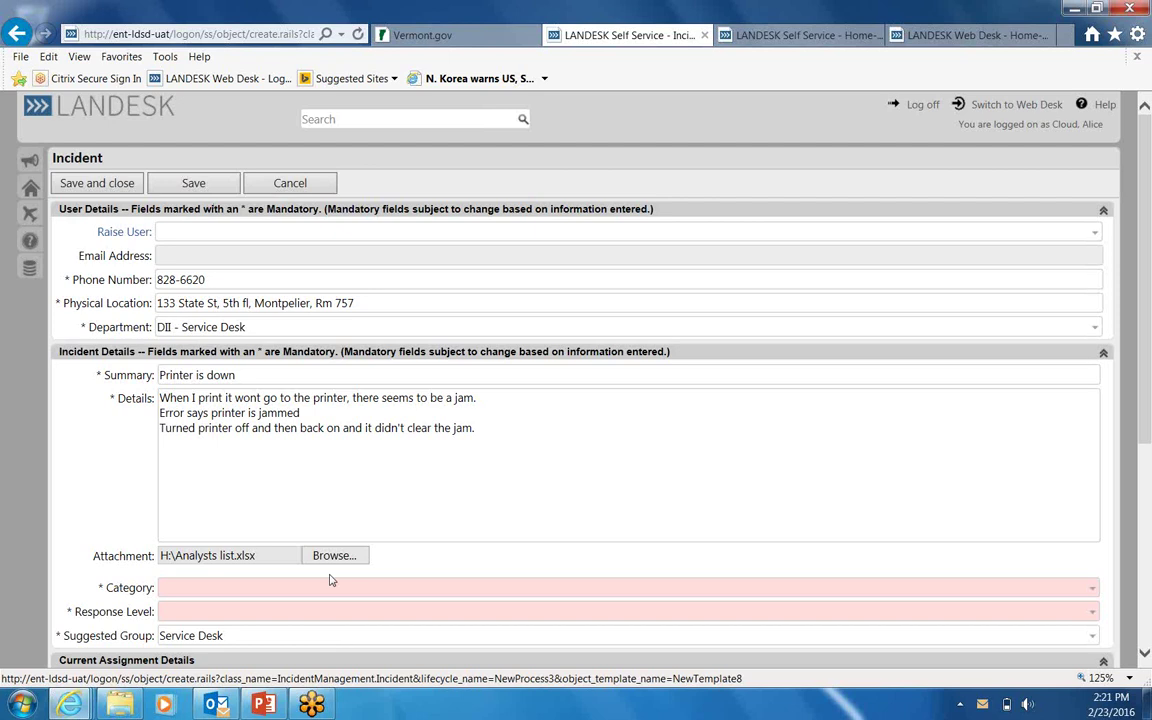
Step: Choose Service Desk as the Category, which sets Response Level to 4-Medium
{"action": "left_click", "coordinate": [1090, 590]}
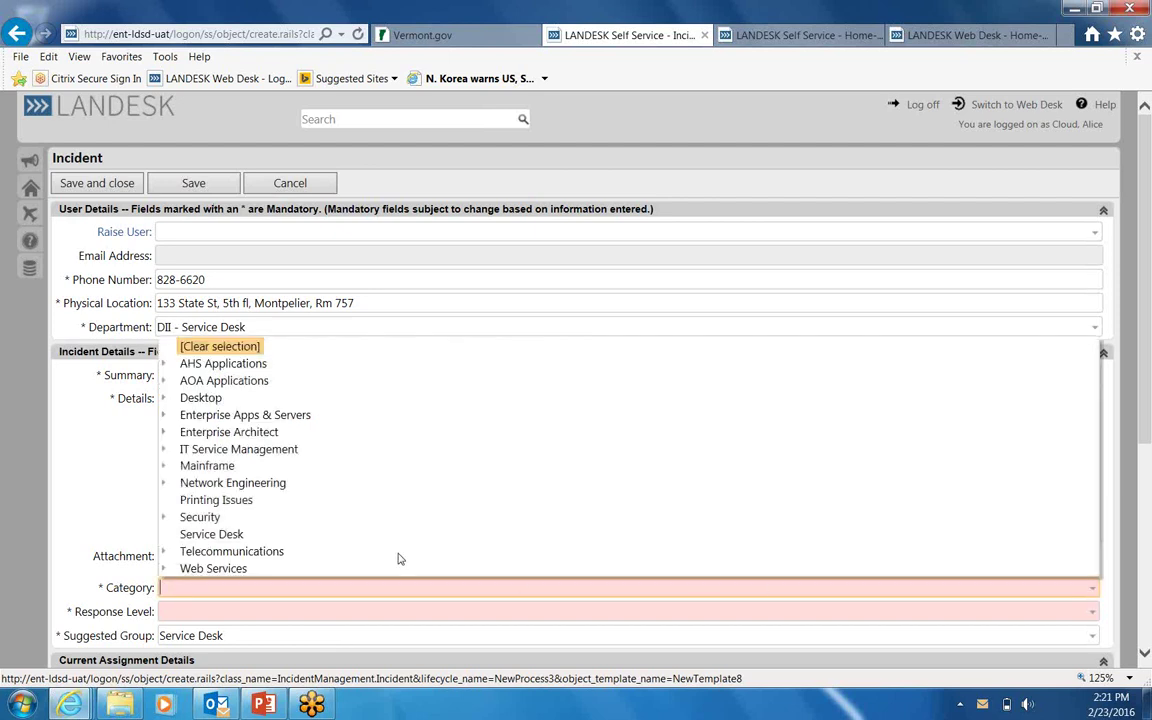
{"action": "left_click", "coordinate": [236, 536]}
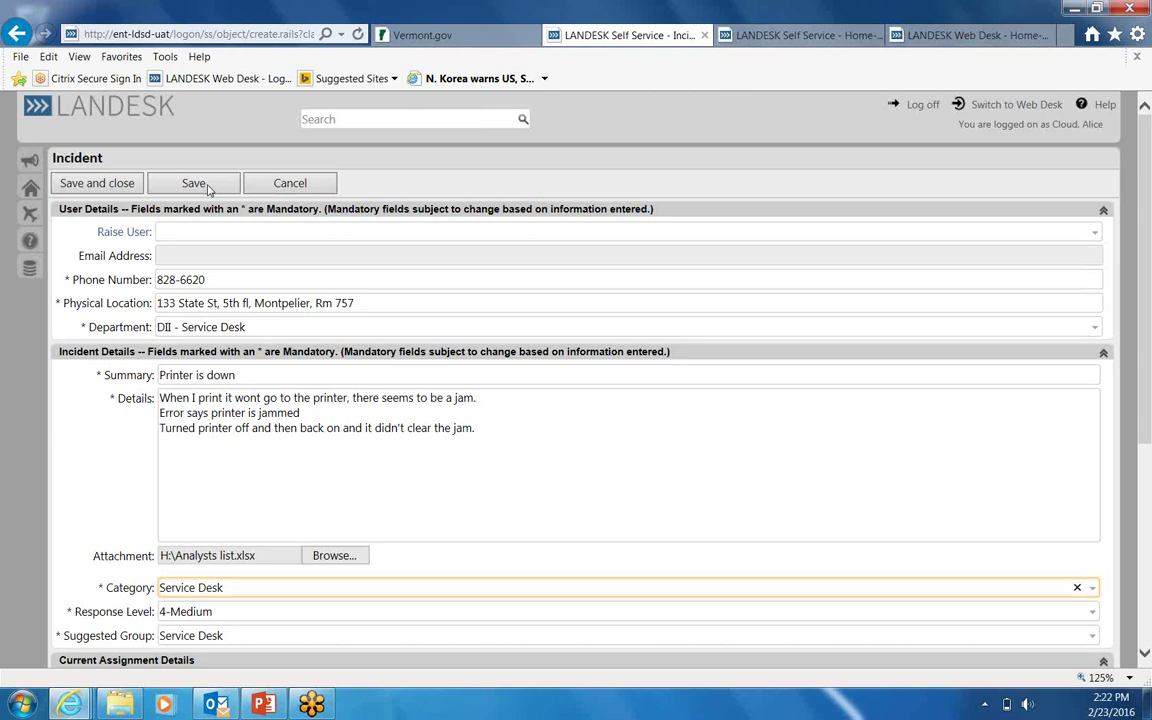
Step: Save the incident as 27359 and add a colleague's e-mail address as a CC recipient
{"action": "left_click", "coordinate": [195, 184]}
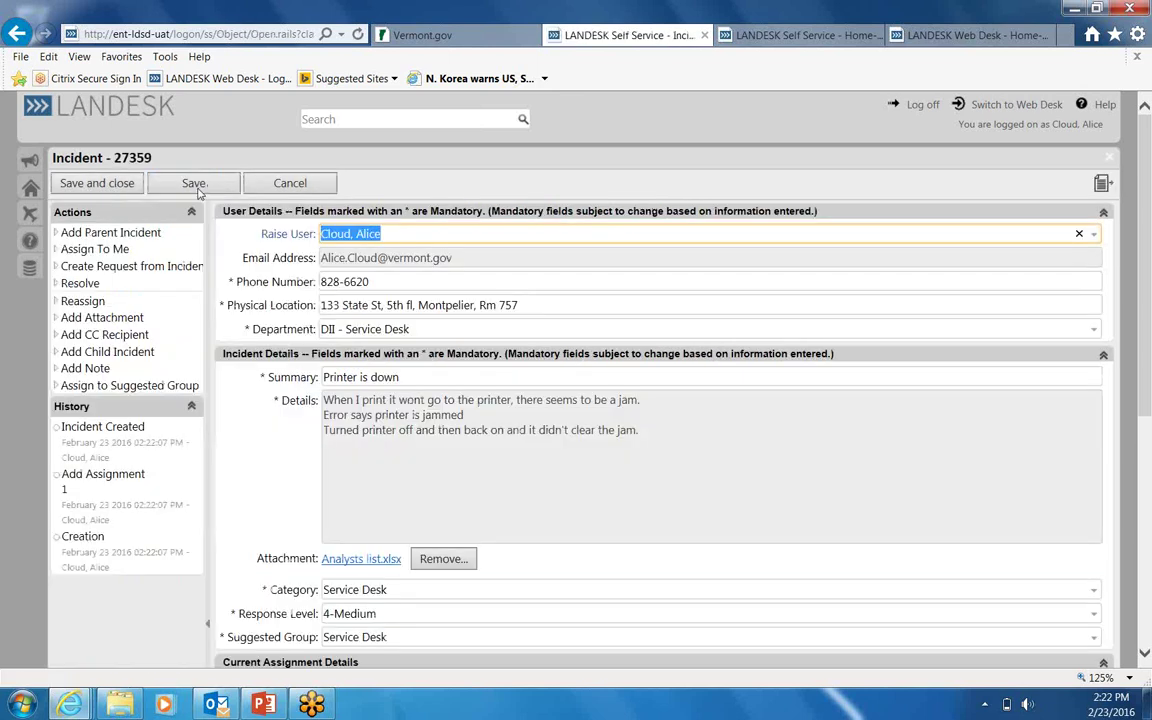
{"action": "left_click", "coordinate": [97, 336]}
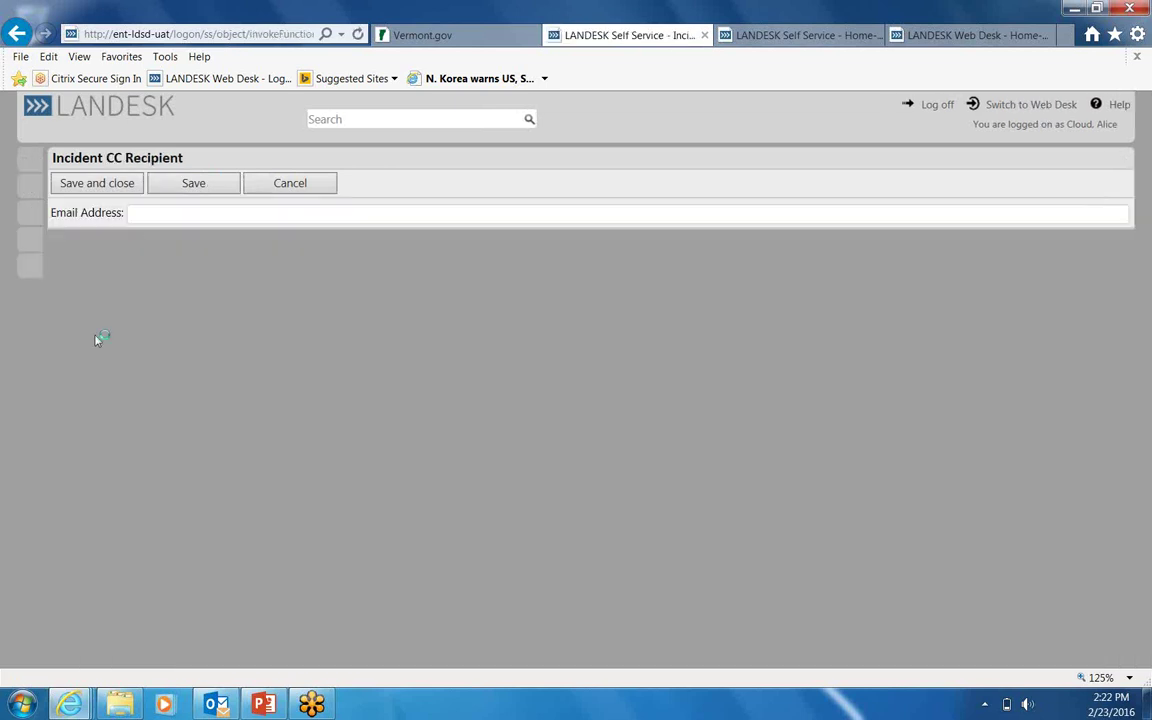
{"action": "left_click", "coordinate": [150, 212]}
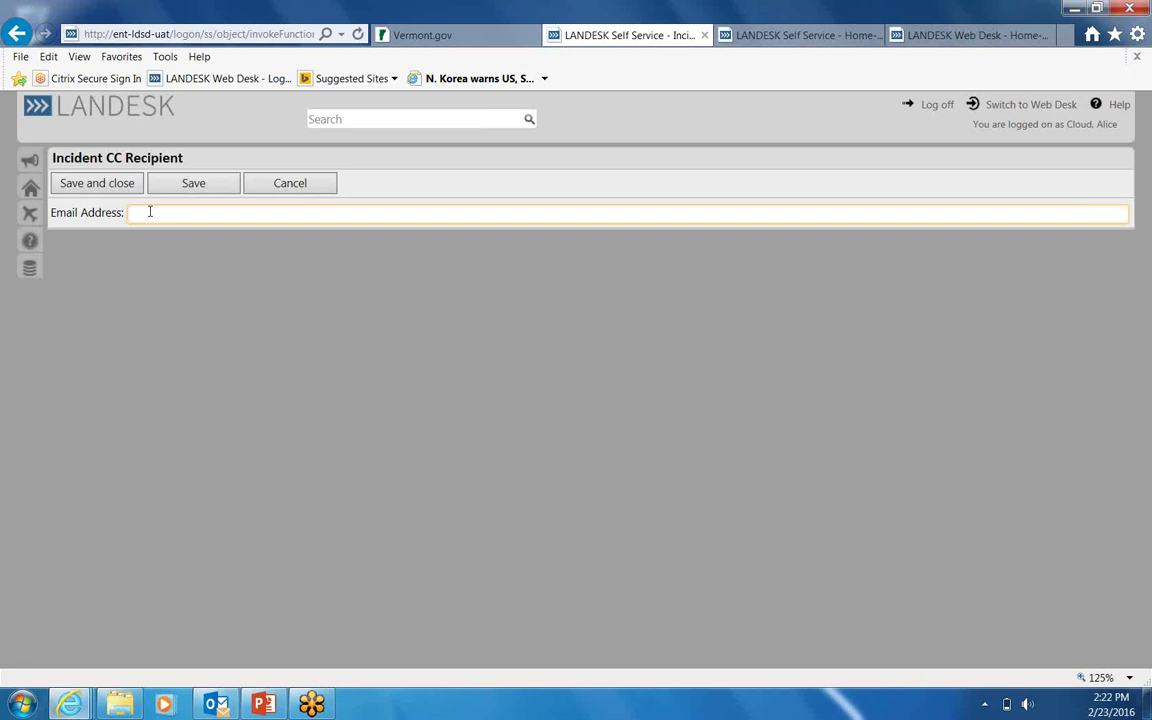
{"action": "left_click", "coordinate": [98, 184]}
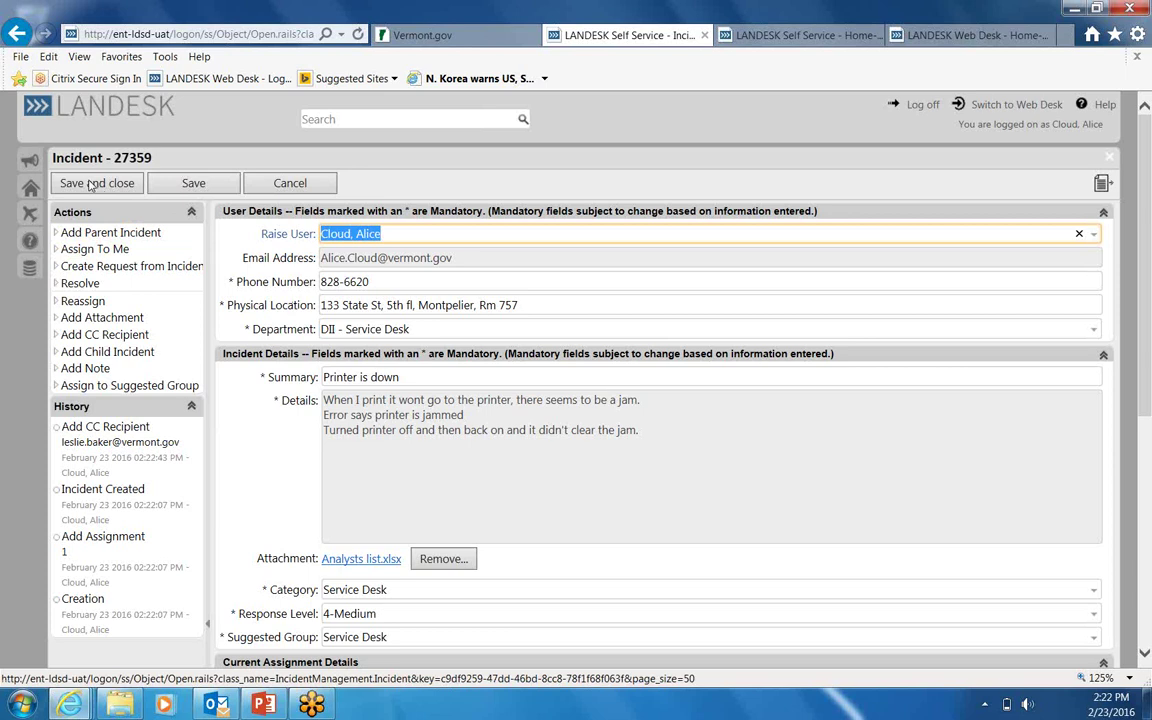
Step: Close the incident and list the 10 incidents by Creation Date, newest first
{"action": "left_click", "coordinate": [91, 183]}
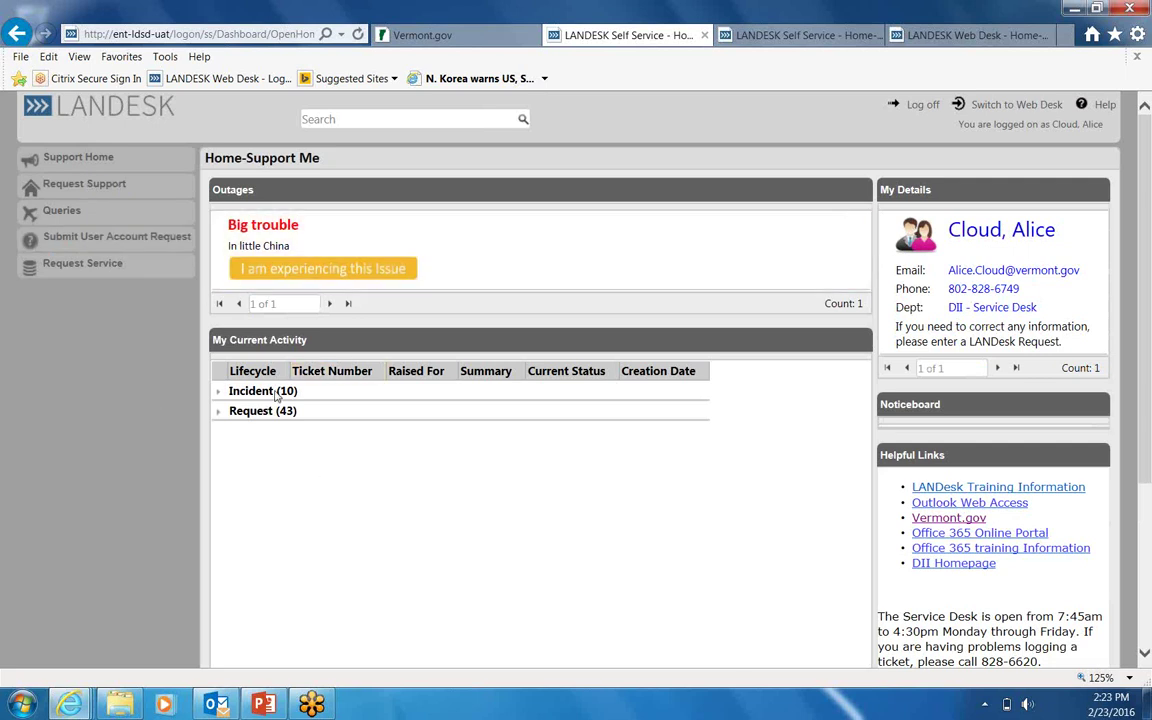
{"action": "left_click", "coordinate": [218, 393]}
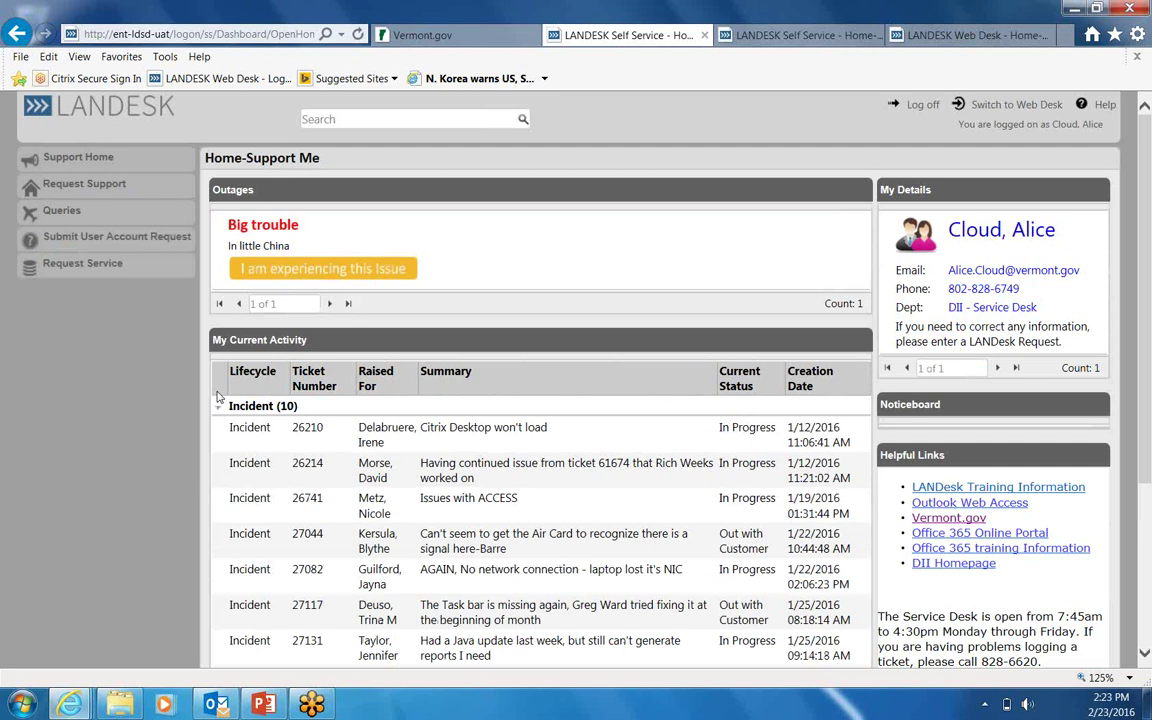
{"action": "left_click", "coordinate": [801, 382]}
{"action": "left_click", "coordinate": [806, 381]}
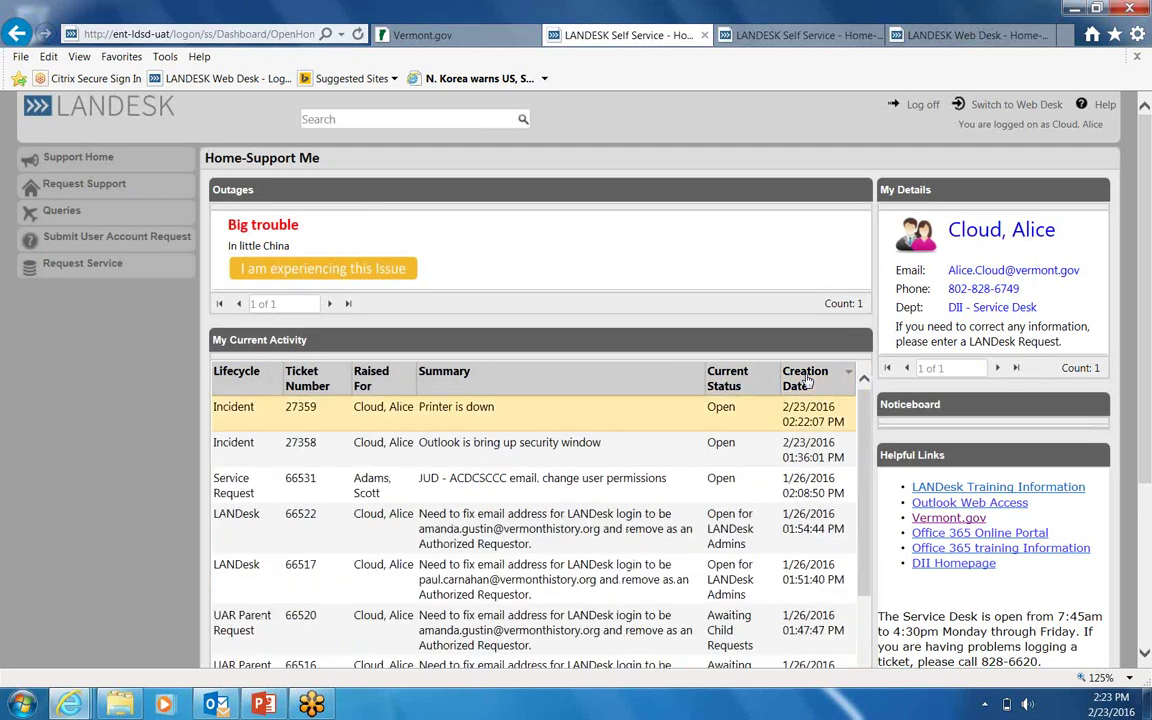
Step: Reopen incident 27359 'Printer is down' and review its details, attachment and history
{"action": "left_click", "coordinate": [437, 412]}
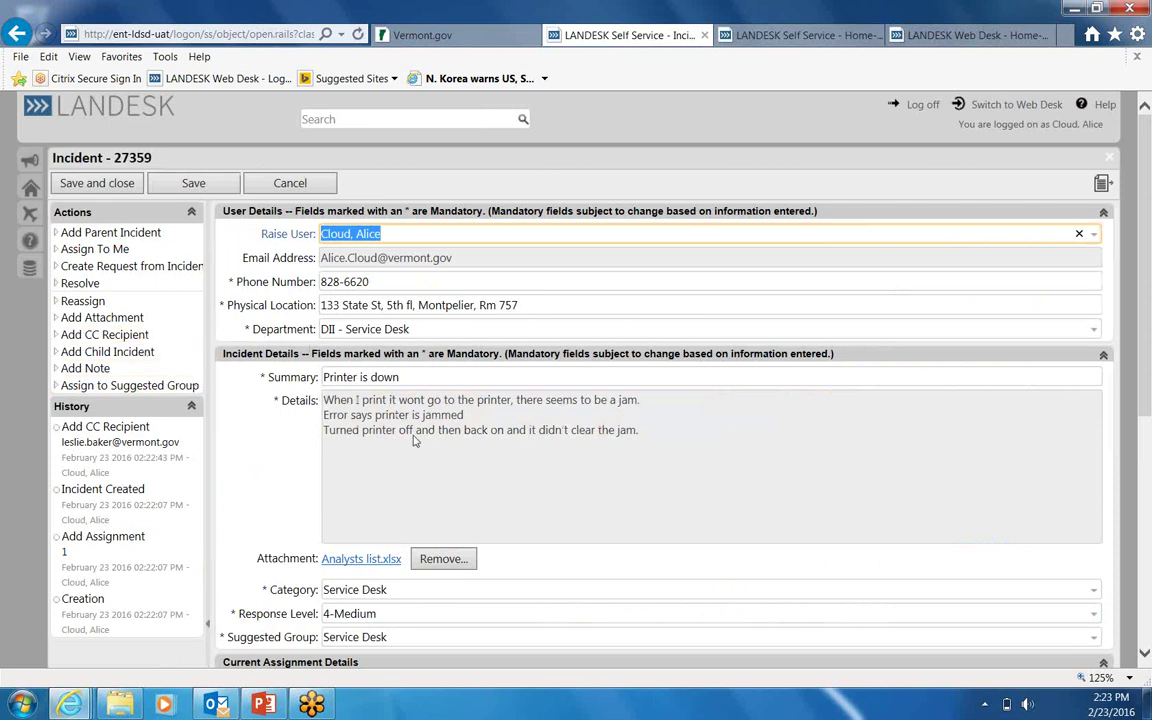
{"action": "left_click", "coordinate": [1145, 652]}
{"action": "left_click", "coordinate": [1145, 655]}
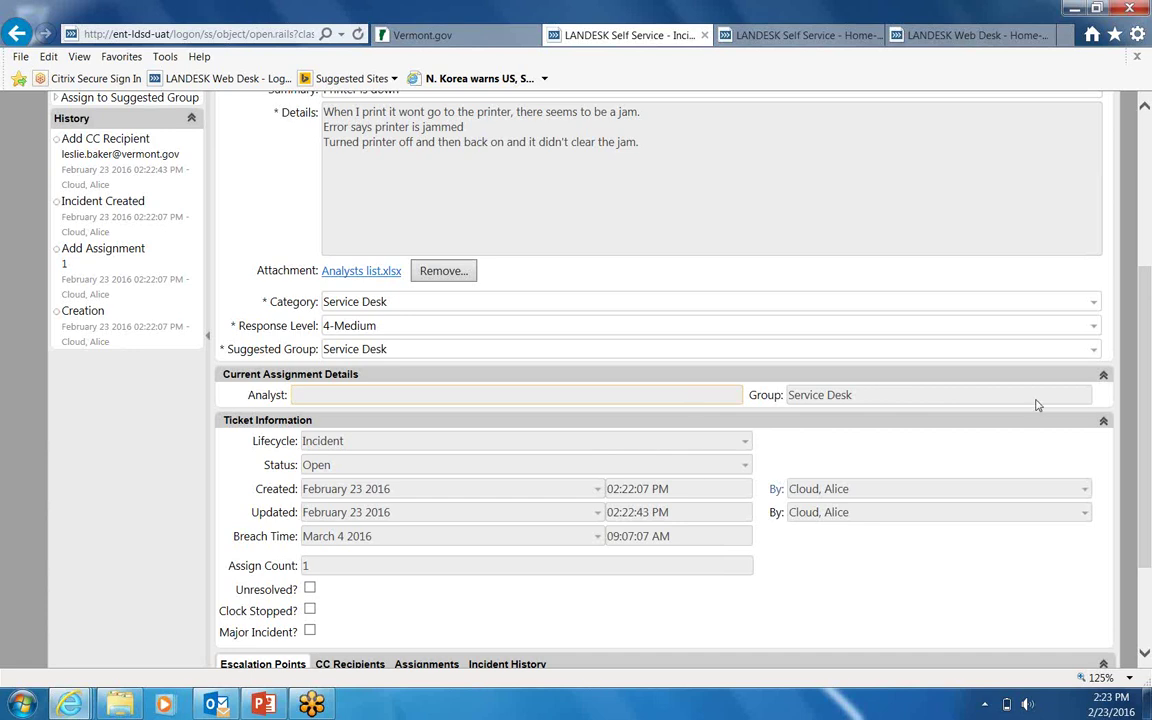
{"action": "scroll", "coordinate": [1140, 485], "scroll_direction": "up", "scroll_amount": 3}
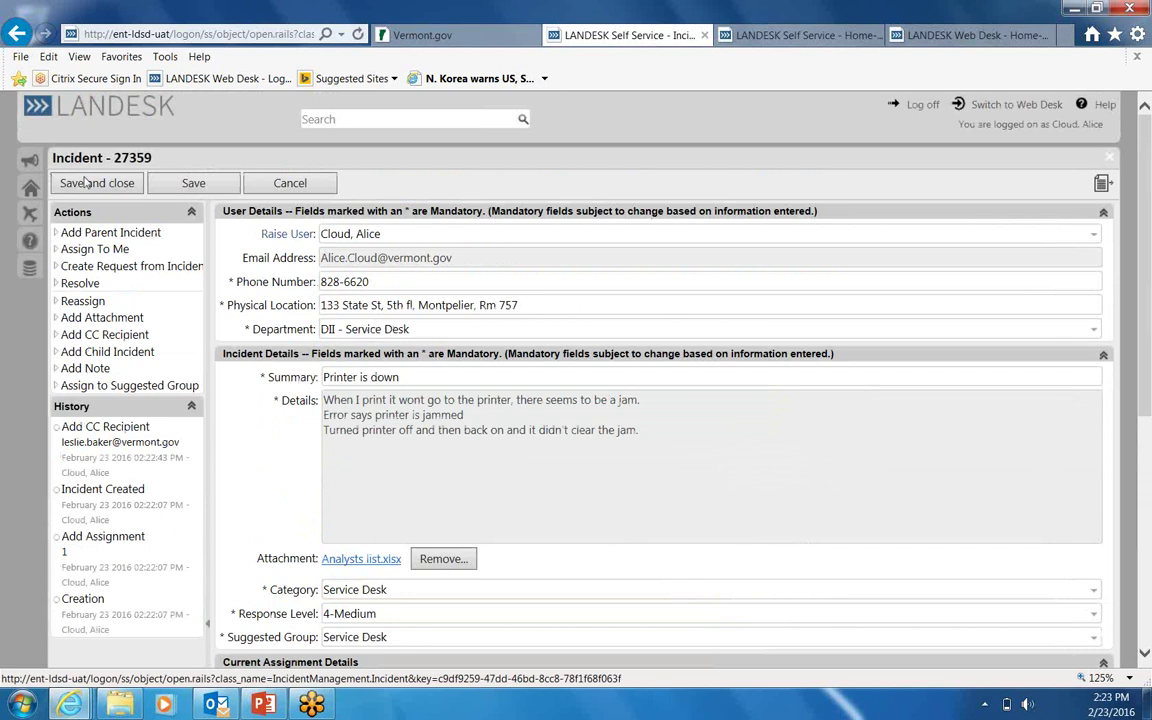
Step: Cancel out of incident 27359 without changes, returning to the Home-Support Me page
{"action": "left_click", "coordinate": [290, 183]}
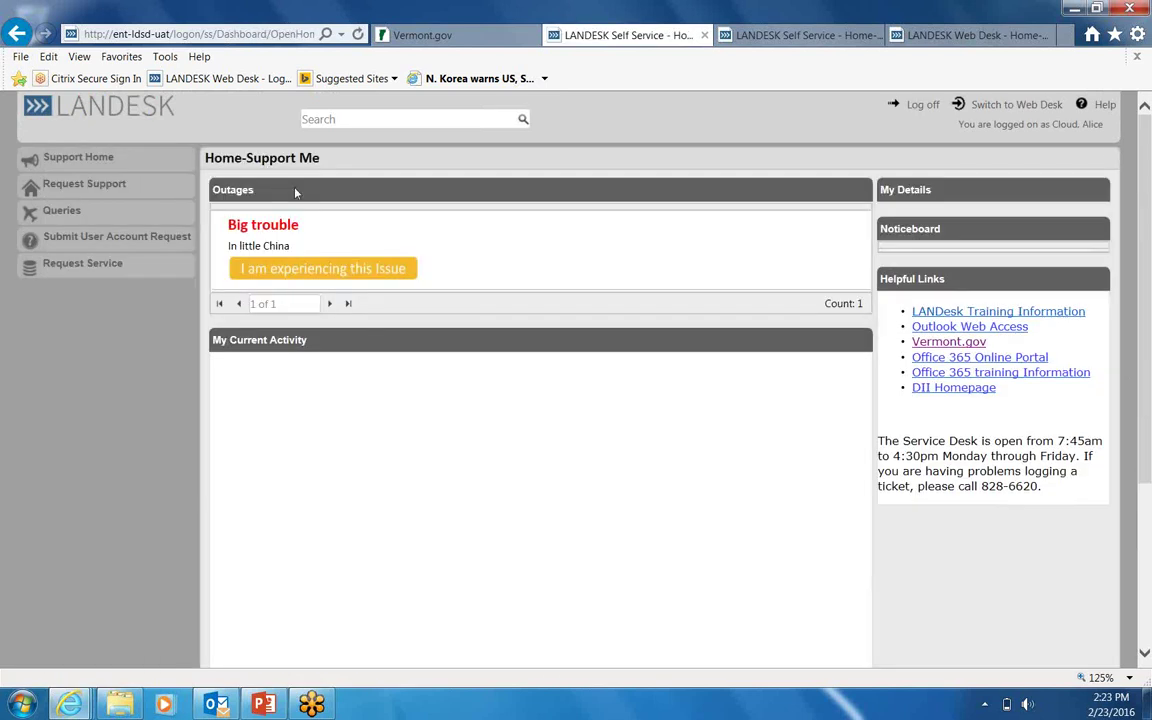